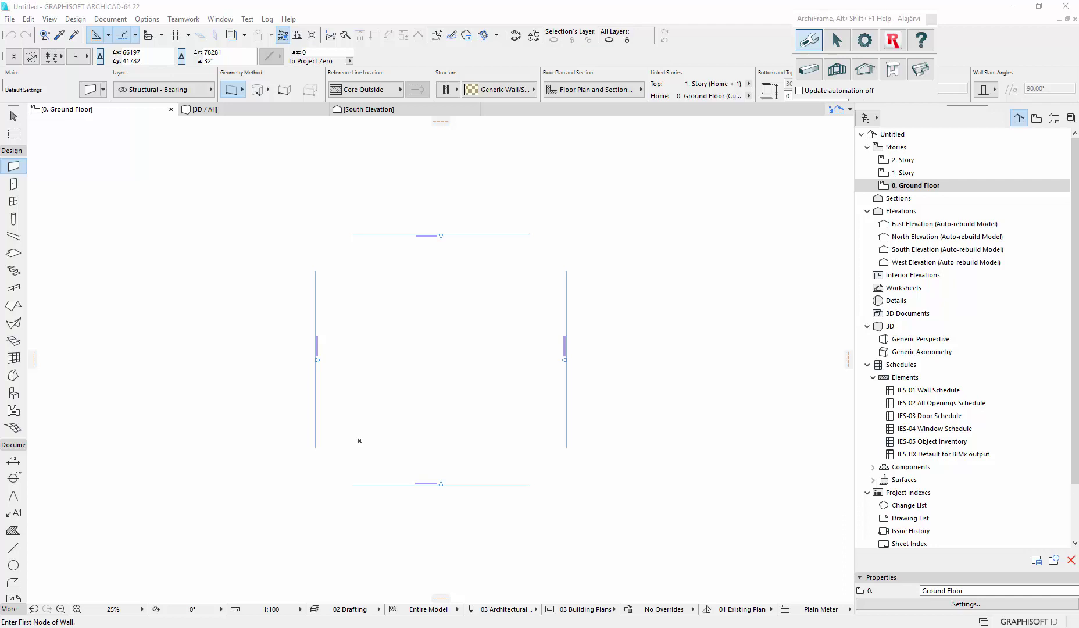
Open the archive project ArchiFrameDemo2015.pla from the Samples folder.
{"action": "left_click", "coordinate": [10, 19]}
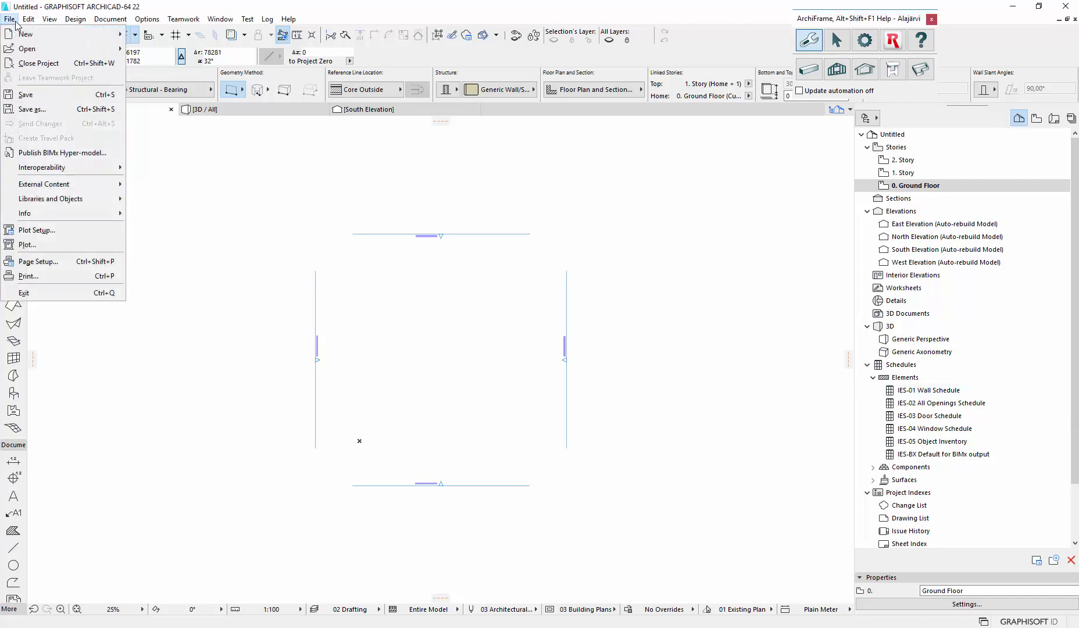
{"action": "mouse_move", "coordinate": [64, 49]}
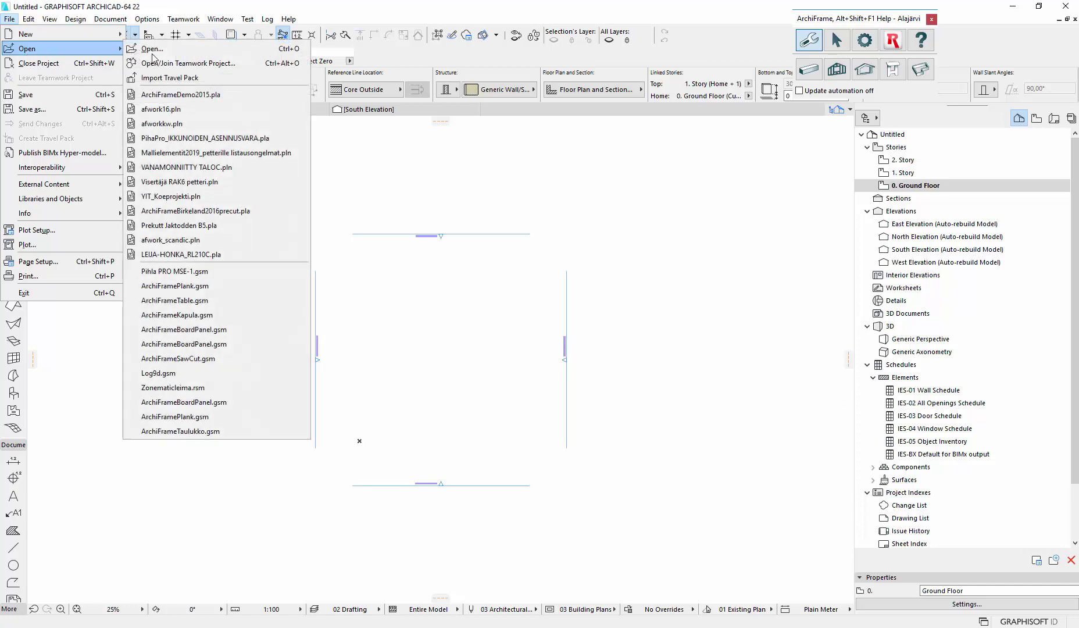
{"action": "left_click", "coordinate": [200, 49]}
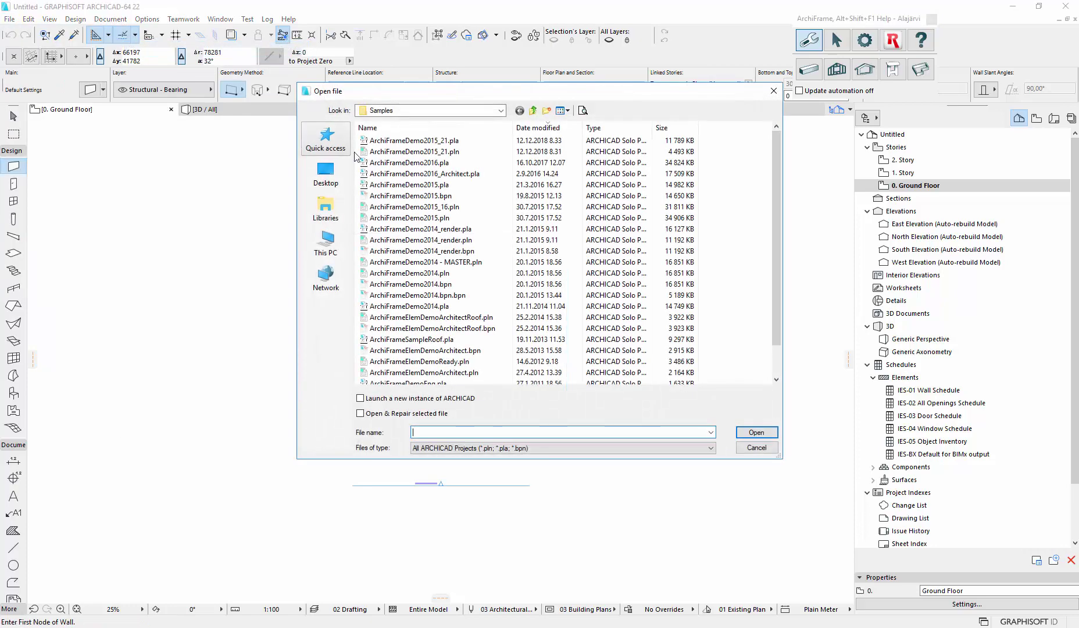
{"action": "left_click", "coordinate": [482, 110]}
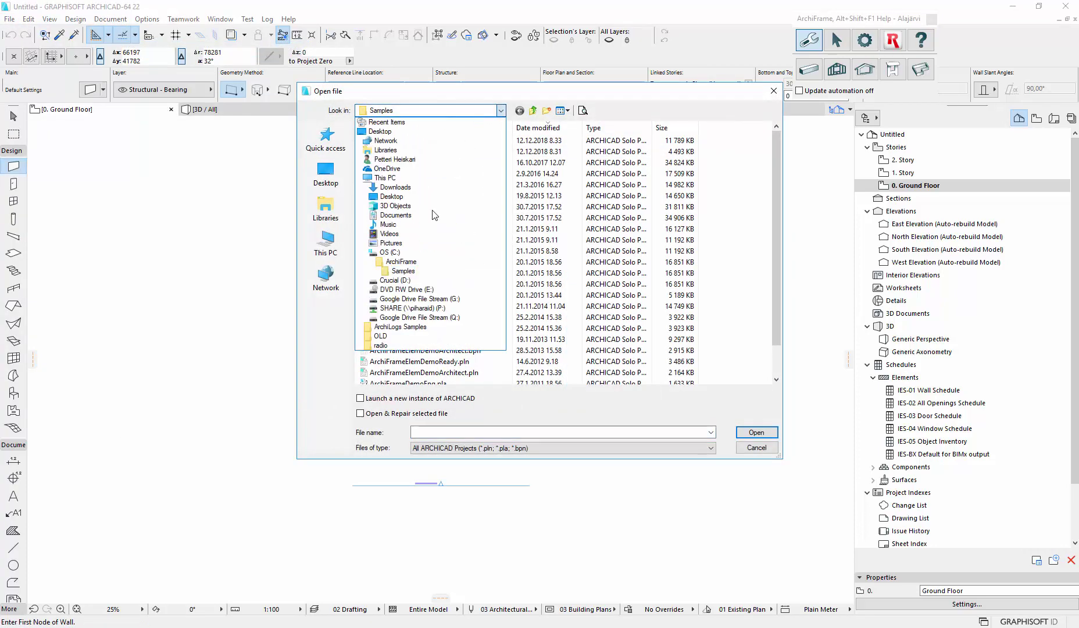
{"action": "left_click", "coordinate": [409, 272]}
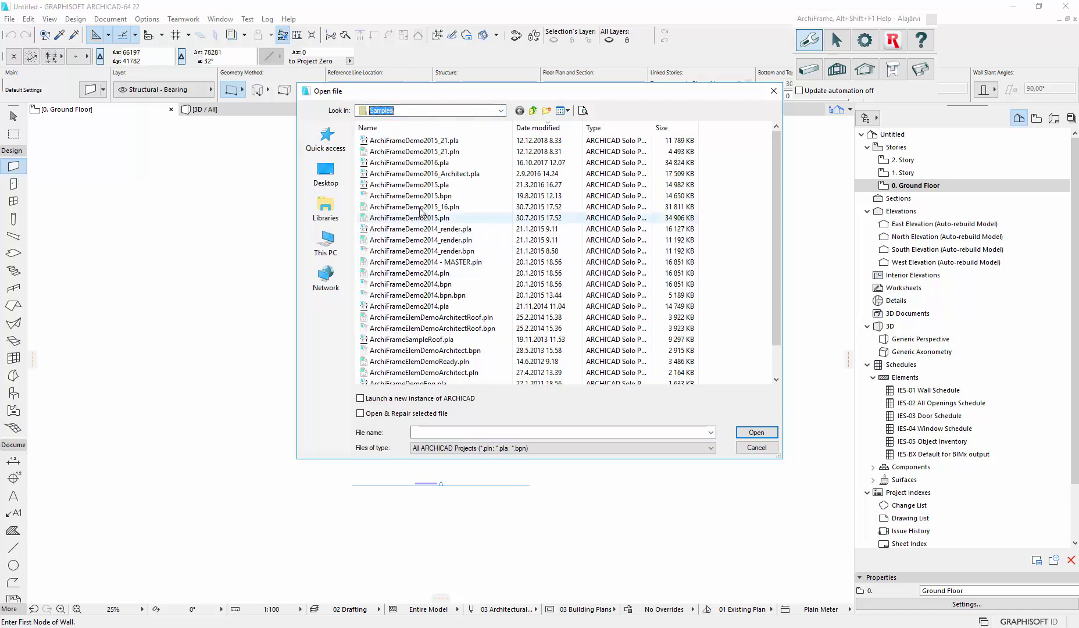
{"action": "left_click", "coordinate": [410, 184]}
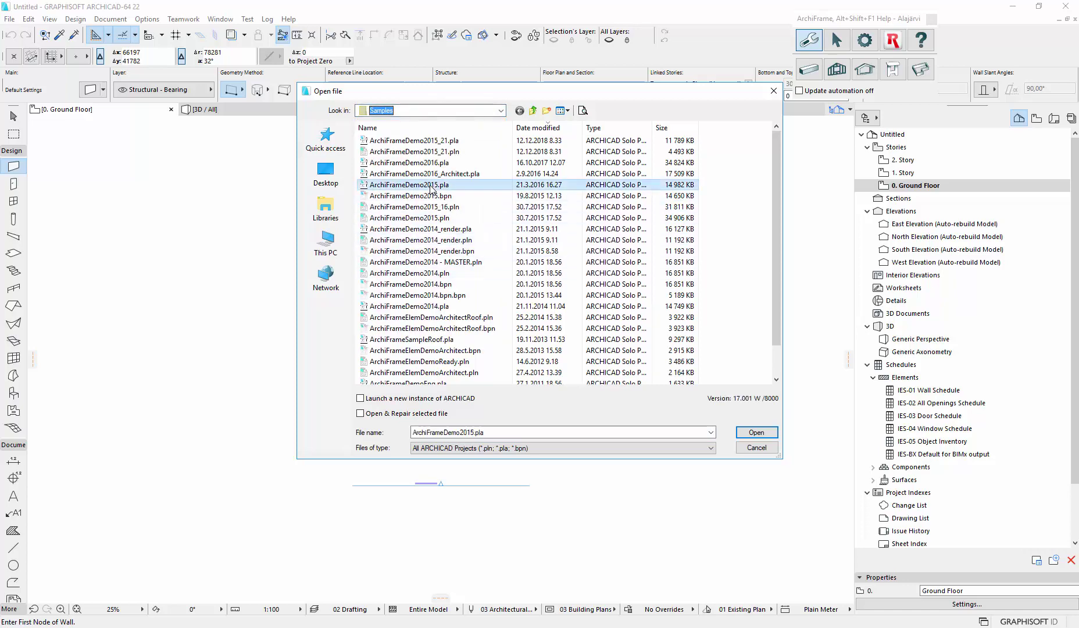
{"action": "left_click", "coordinate": [763, 435]}
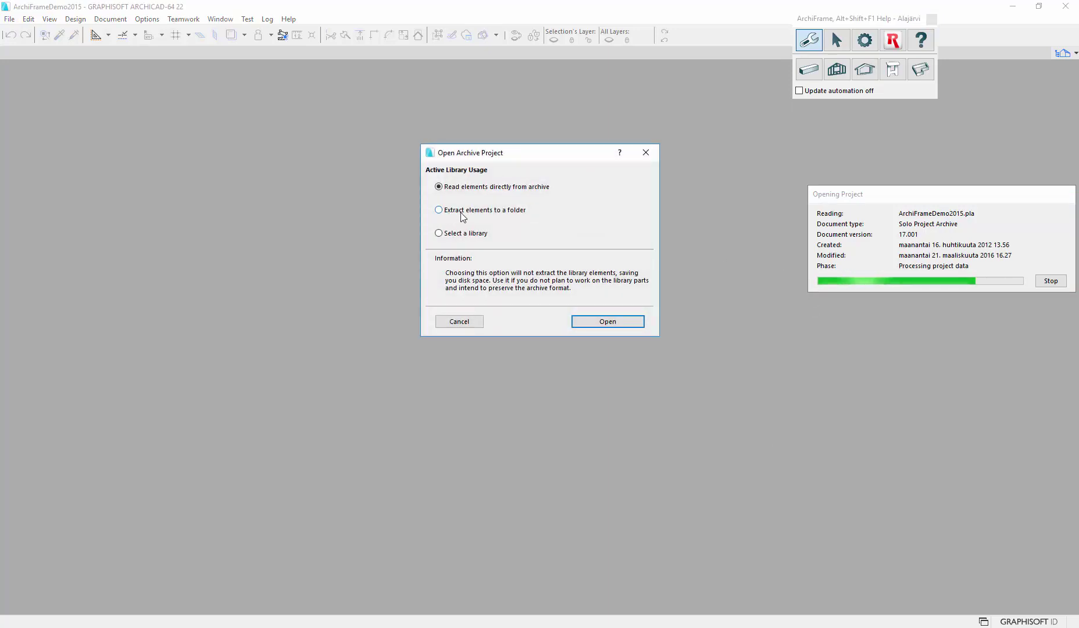
Open the archive using selected libraries, checking ArchiFrame.lib and ArchiCAD Library 17 before accepting the library list.
{"action": "left_click", "coordinate": [462, 234]}
{"action": "left_click", "coordinate": [617, 322]}
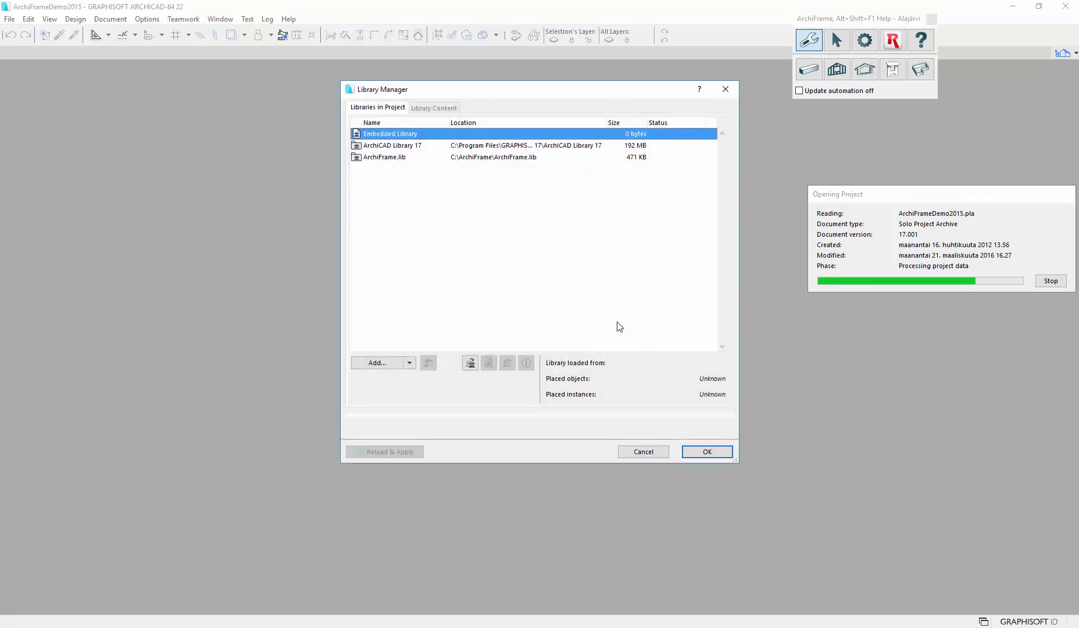
{"action": "left_click", "coordinate": [401, 157]}
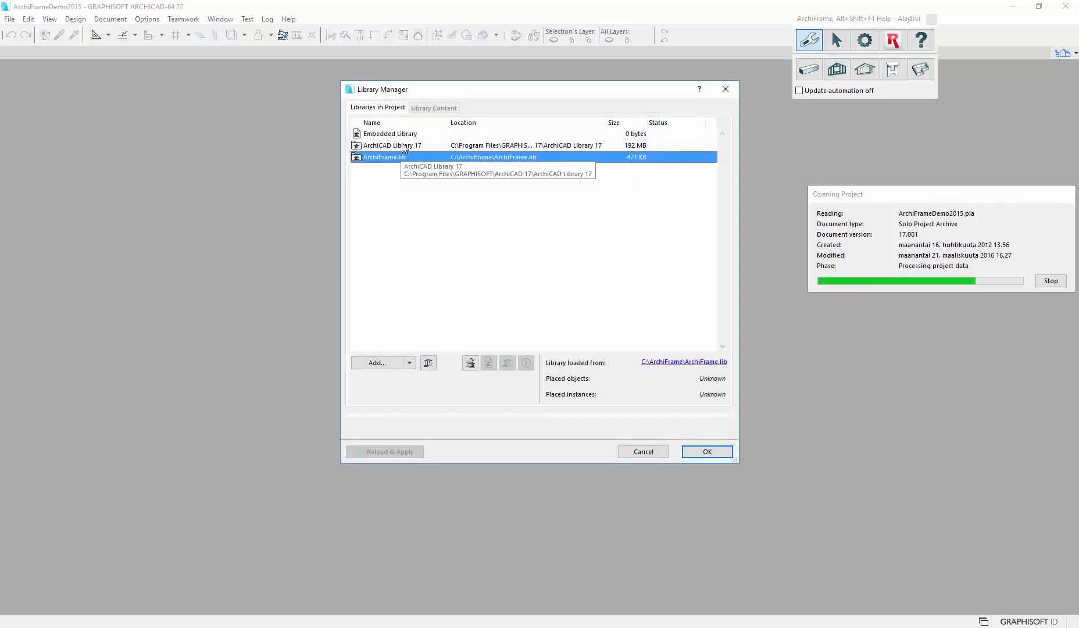
{"action": "left_click", "coordinate": [406, 149]}
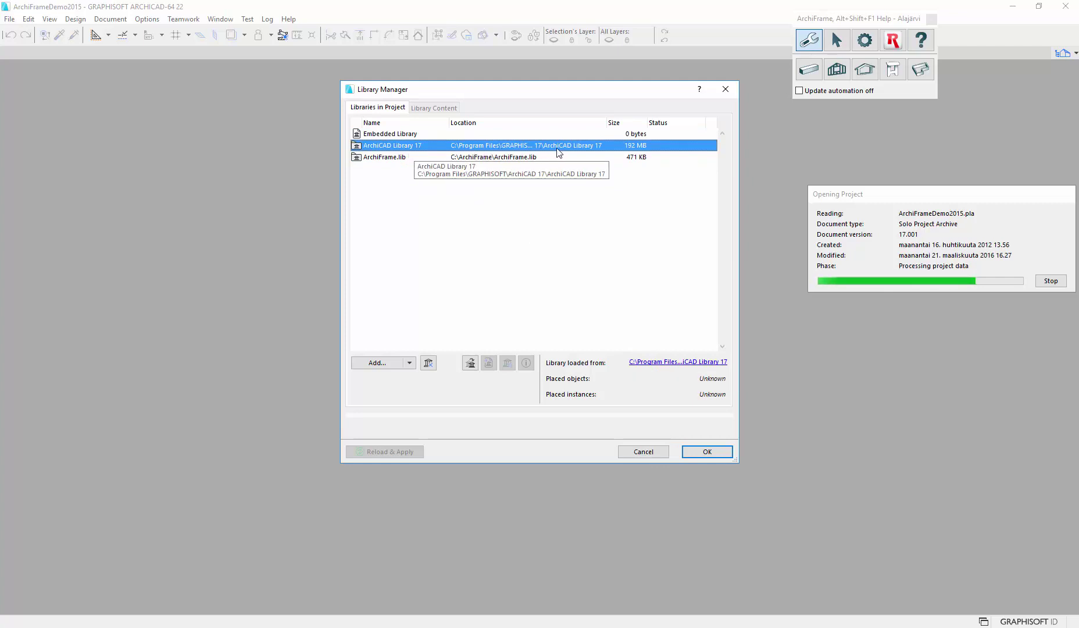
{"action": "left_click", "coordinate": [706, 450]}
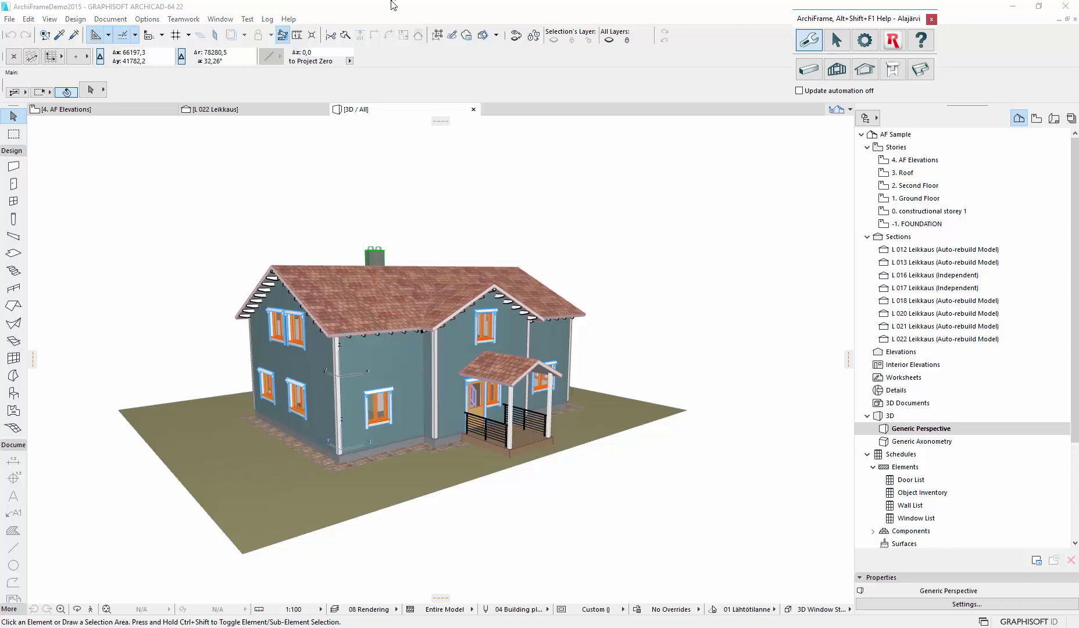
Apply the AF 3D layer combination to the 3D view and additionally show the Cover boards layer.
{"action": "key", "text": "ctrl+l"}
{"action": "left_click", "coordinate": [584, 237]}
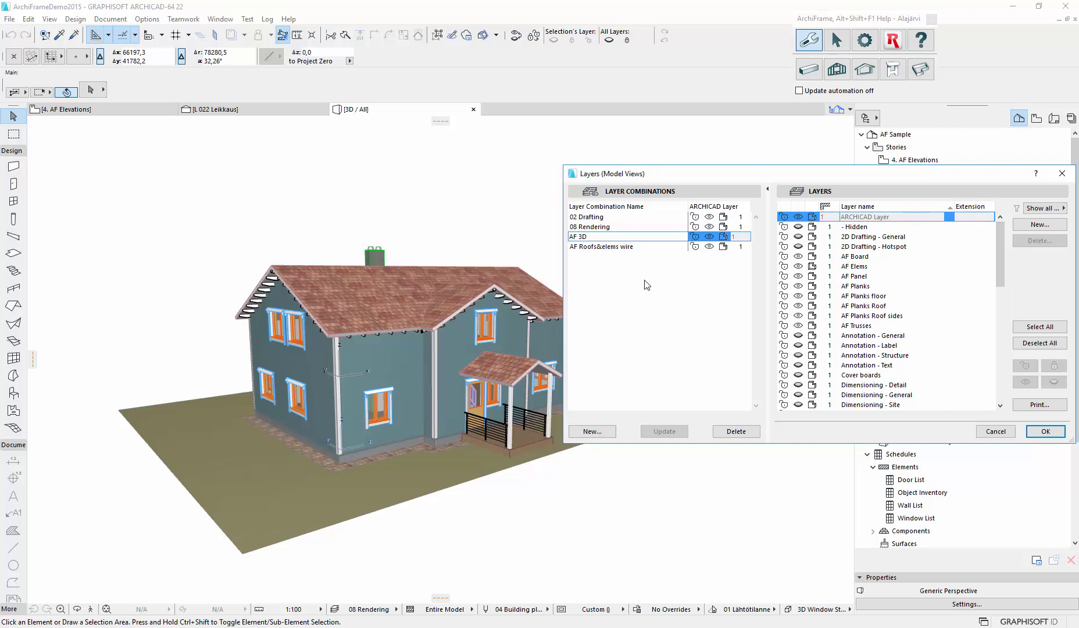
{"action": "left_click", "coordinate": [801, 376]}
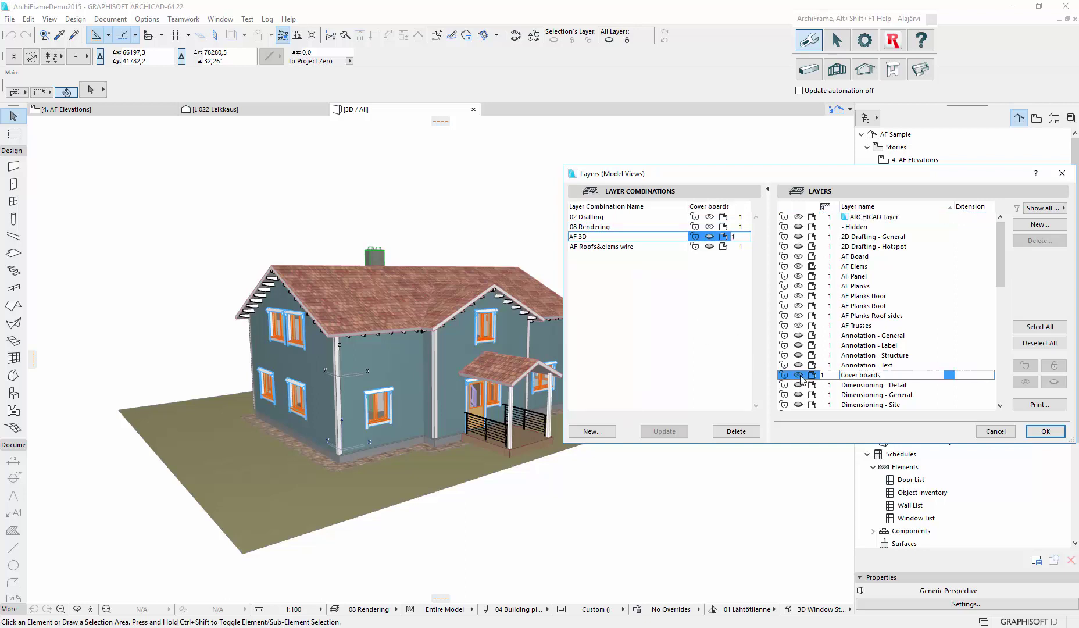
{"action": "left_click", "coordinate": [1047, 432]}
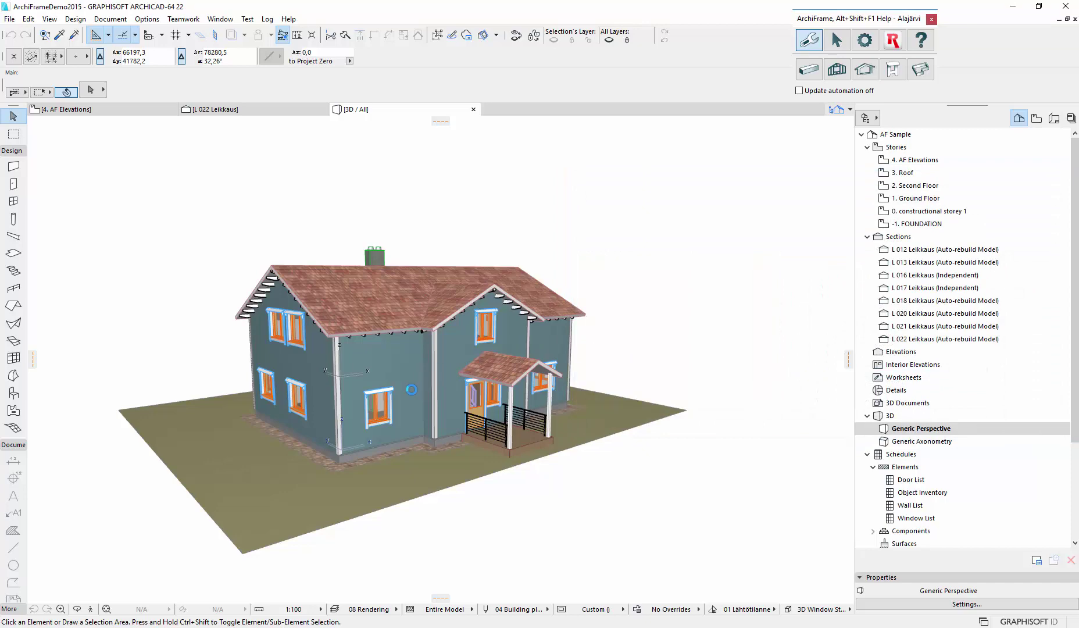
Examine the Usage ID among all parameters of the cover boards around the ground-floor window beside the house's front corner.
{"action": "left_click", "coordinate": [379, 397]}
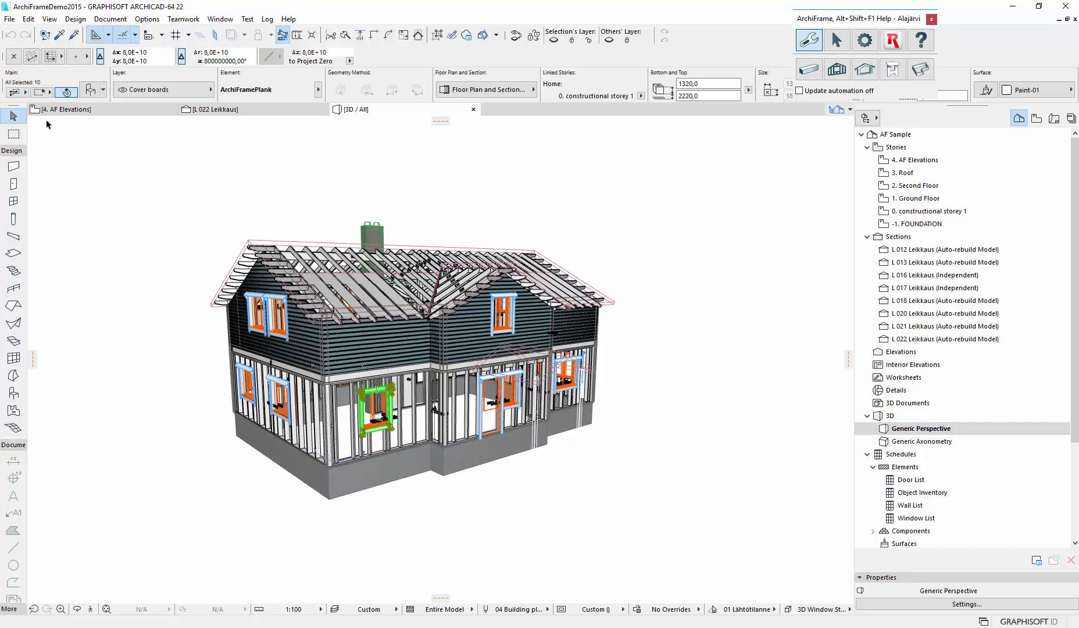
{"action": "left_click", "coordinate": [90, 91]}
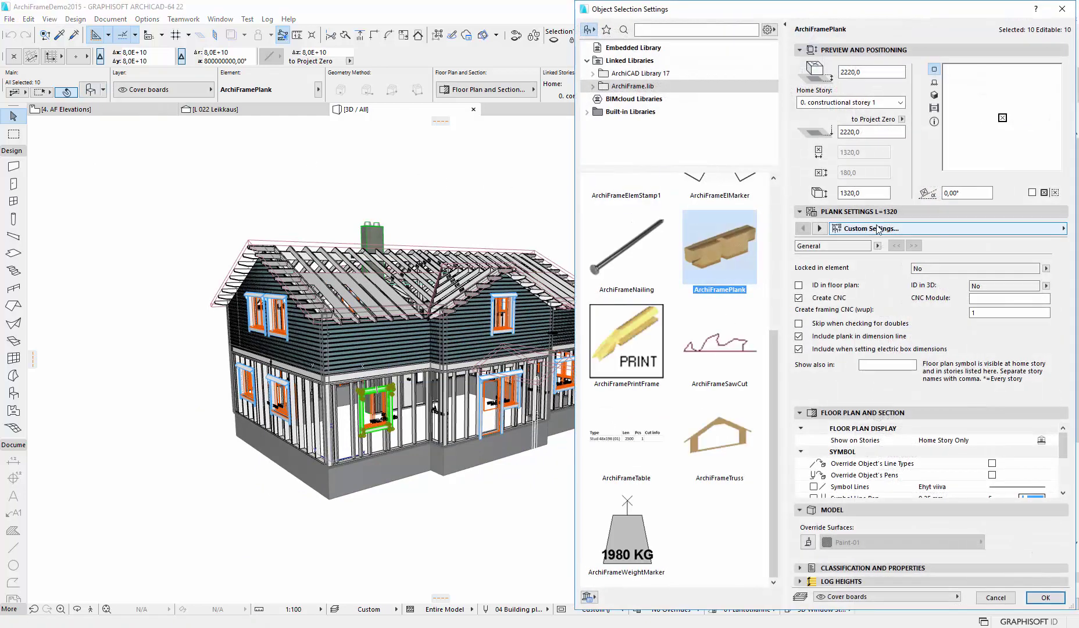
{"action": "left_click", "coordinate": [878, 231]}
{"action": "left_click", "coordinate": [749, 243]}
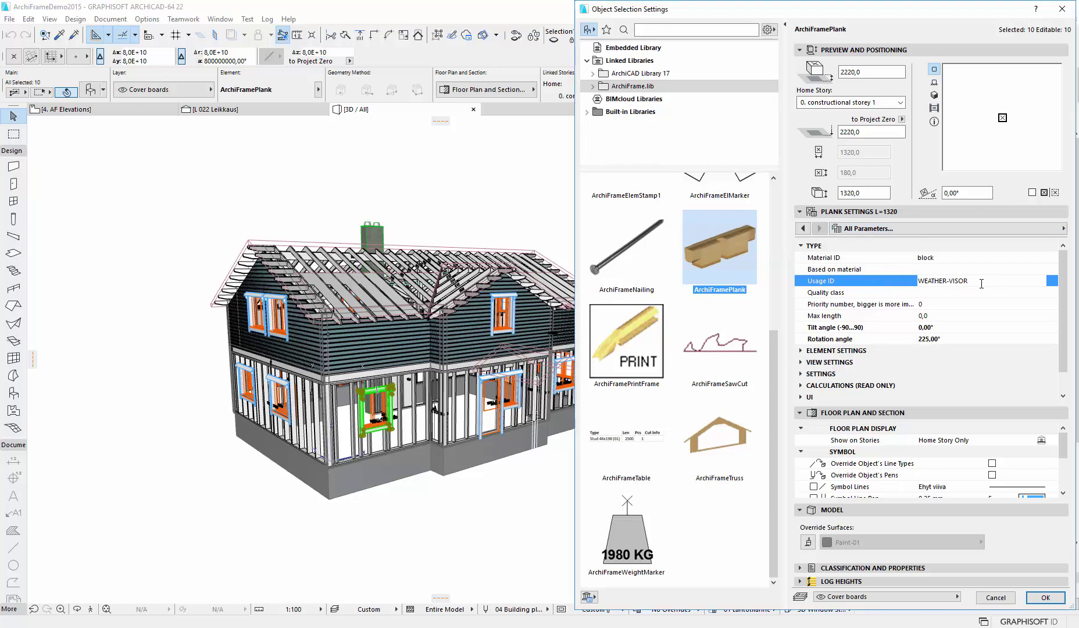
{"action": "left_click_drag", "start_coordinate": [982, 284], "coordinate": [928, 281]}
{"action": "left_click", "coordinate": [955, 283]}
{"action": "left_click_drag", "start_coordinate": [947, 282], "coordinate": [918, 283]}
{"action": "key", "text": "Return"}
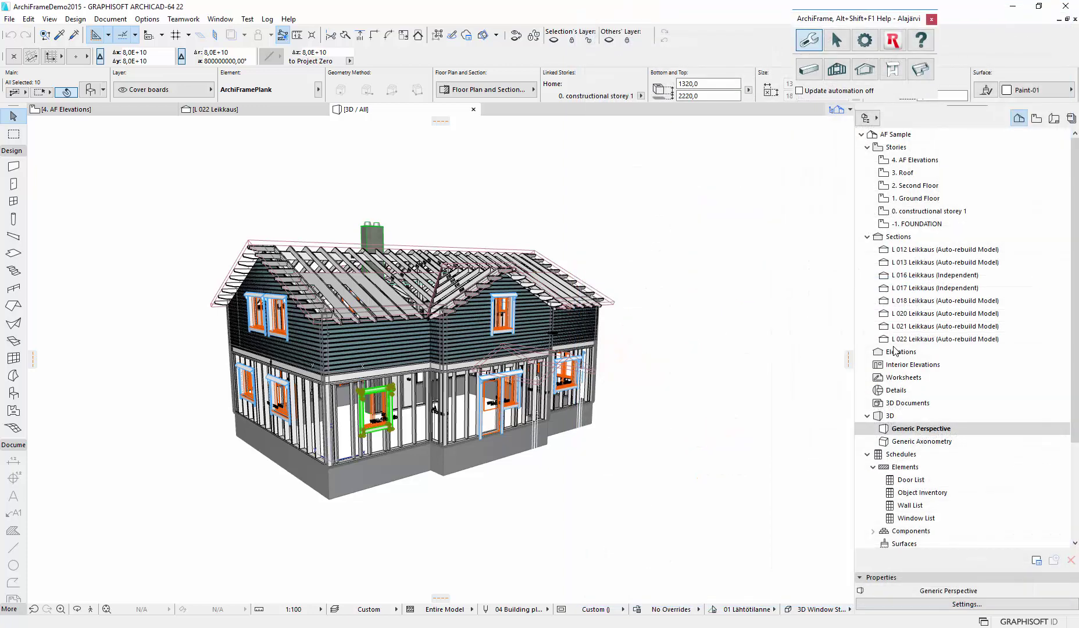
Create a new Elements schedule scheme with FramePlanks as both its ID and name.
{"action": "scroll", "coordinate": [931, 430], "scroll_direction": "down", "scroll_amount": 2}
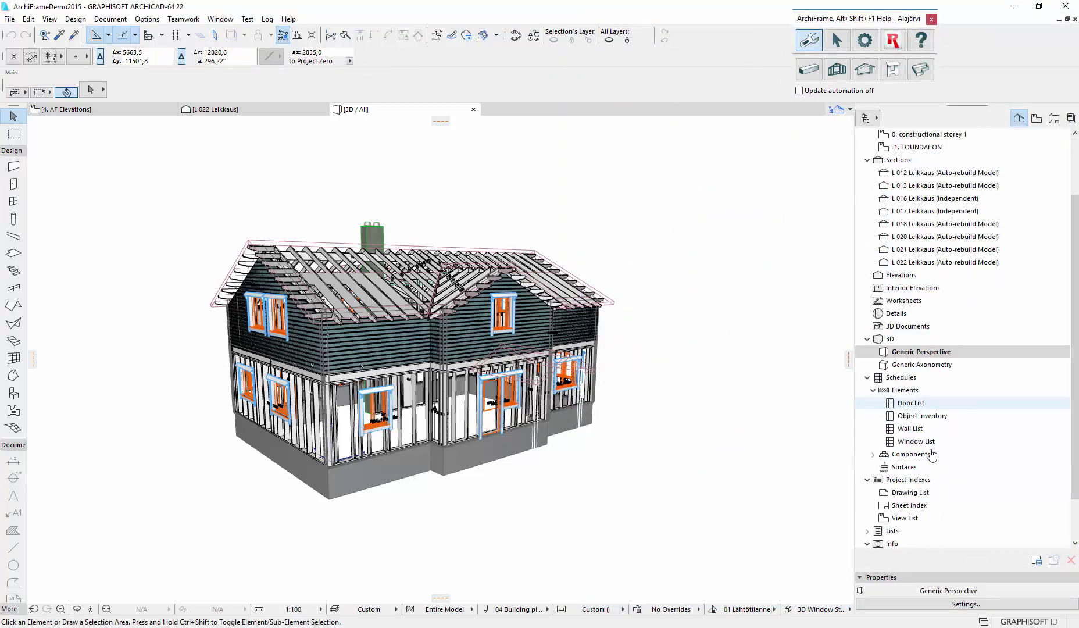
{"action": "left_click", "coordinate": [909, 381]}
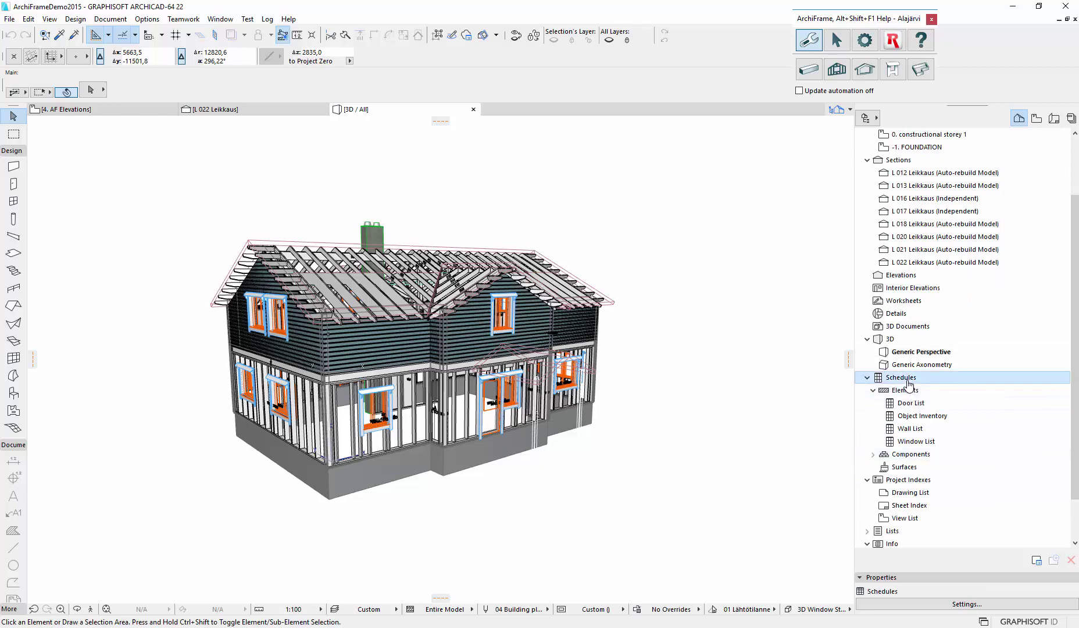
{"action": "right_click", "coordinate": [909, 384]}
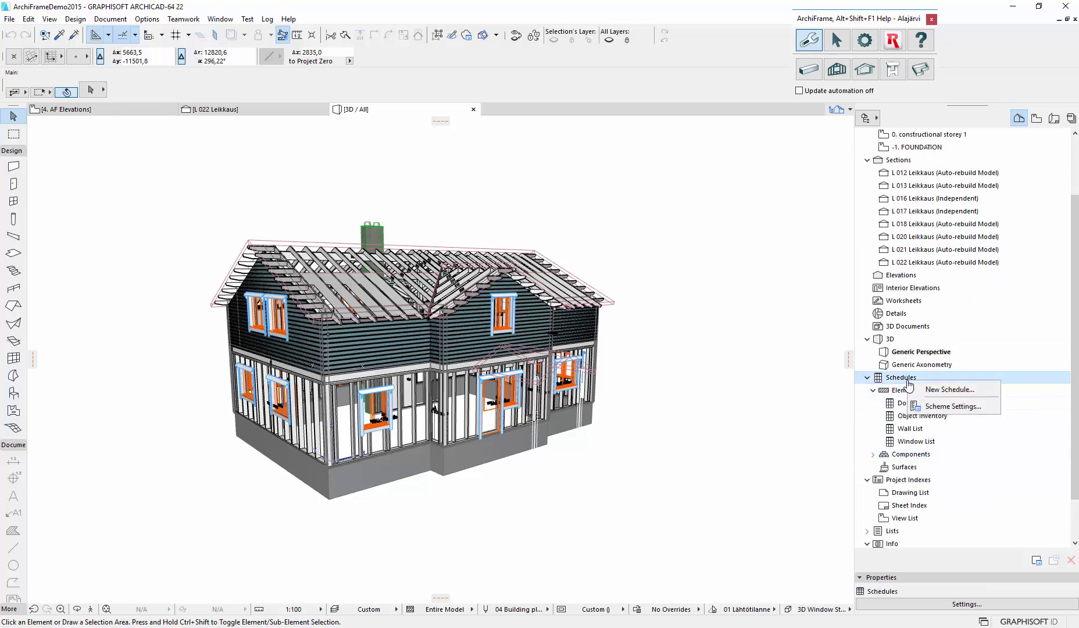
{"action": "left_click", "coordinate": [978, 404]}
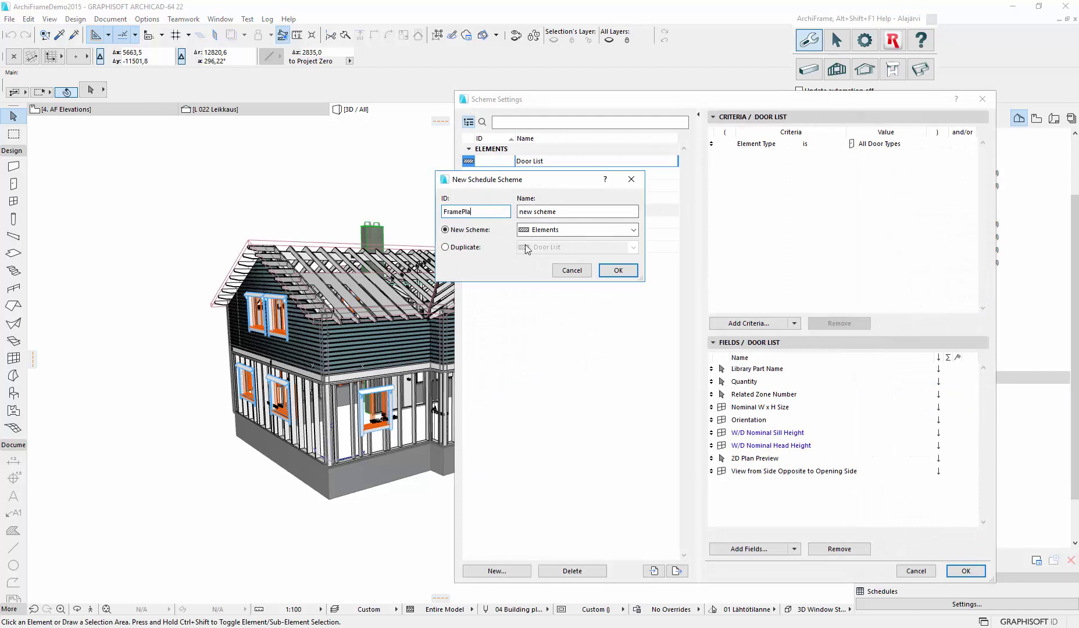
{"action": "type", "text": "s"}
{"action": "key", "text": "ctrl+a"}
{"action": "key", "text": "ctrl+c"}
{"action": "key", "text": "Tab"}
{"action": "key", "text": "ctrl+v"}
{"action": "left_click", "coordinate": [621, 271]}
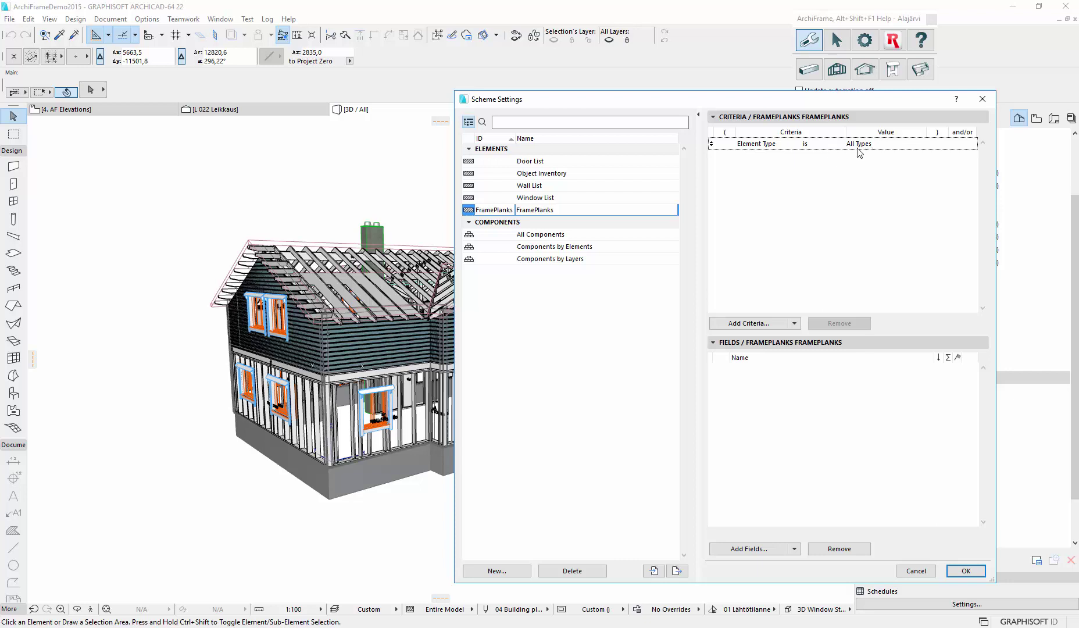
Set the FramePlanks scheme's Element Type criterion to Object.
{"action": "left_click", "coordinate": [910, 145]}
{"action": "left_click", "coordinate": [912, 145]}
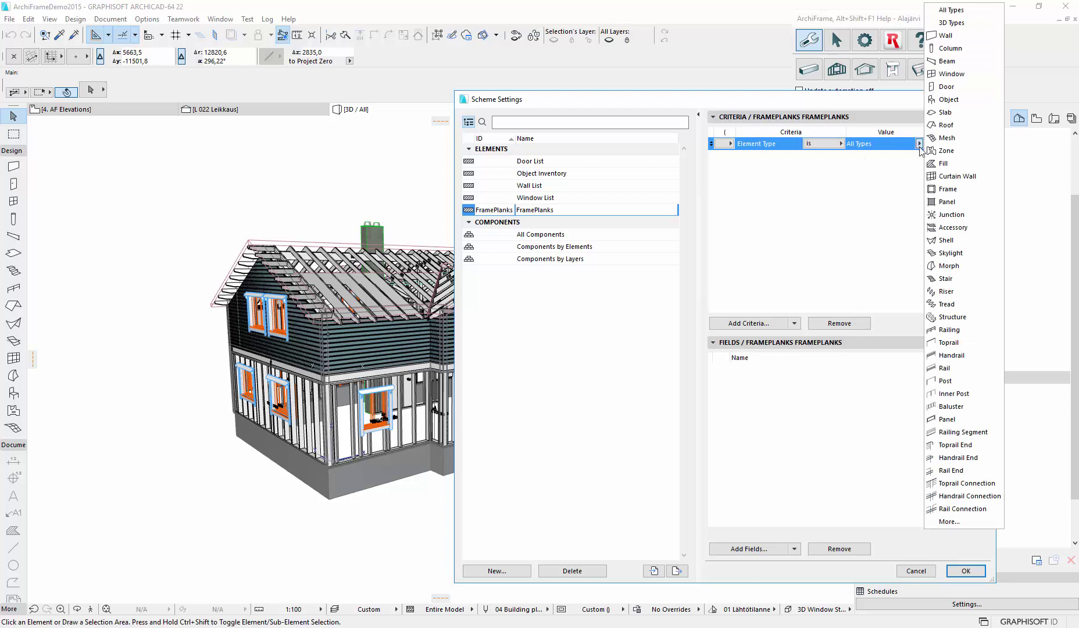
{"action": "left_click", "coordinate": [943, 101]}
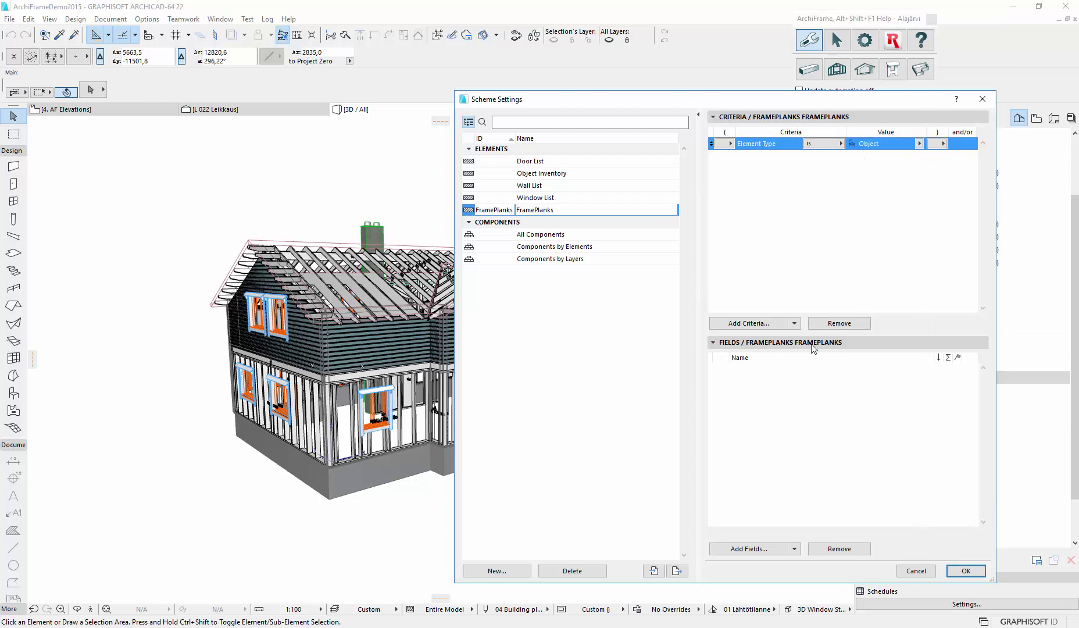
Add a Library Part Name criterion requiring that the name is ArchiFramePlank.
{"action": "left_click", "coordinate": [766, 324]}
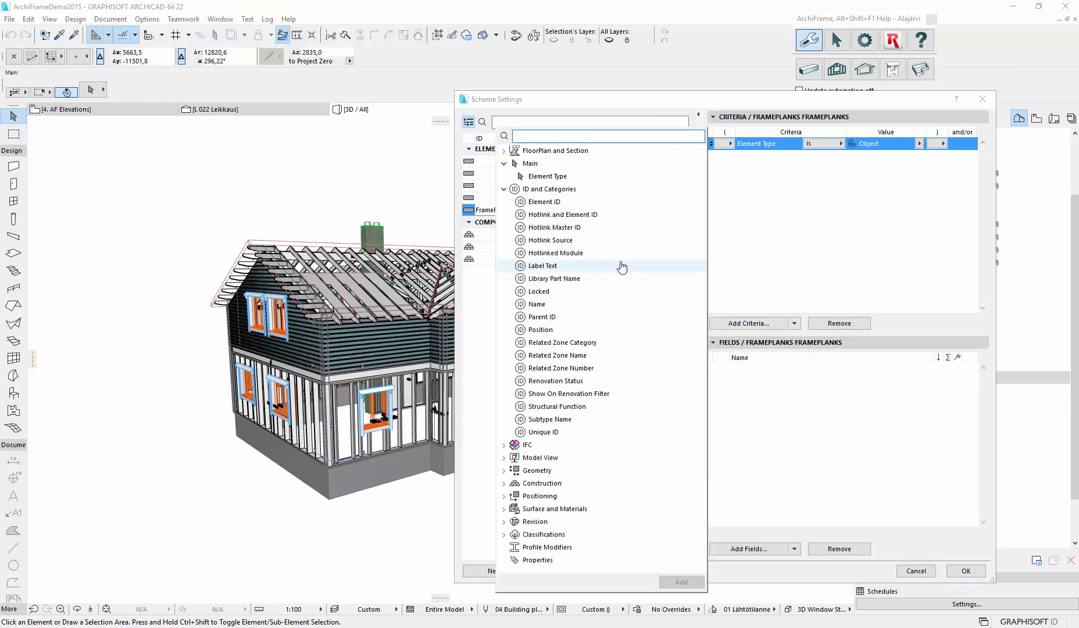
{"action": "double_click", "coordinate": [600, 281]}
{"action": "left_click", "coordinate": [818, 158]}
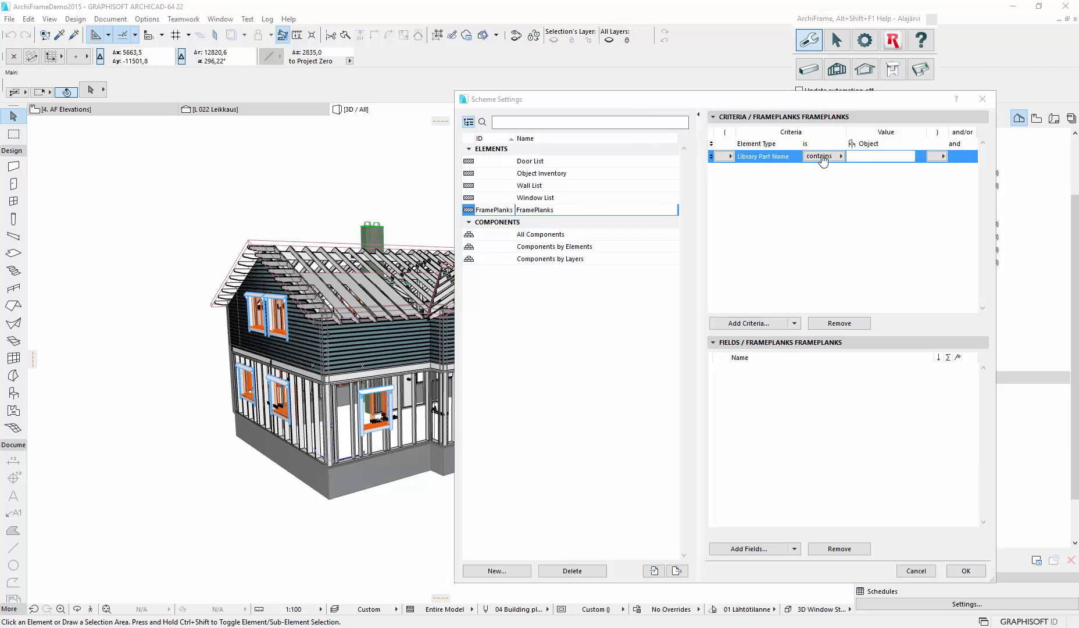
{"action": "left_click", "coordinate": [820, 156]}
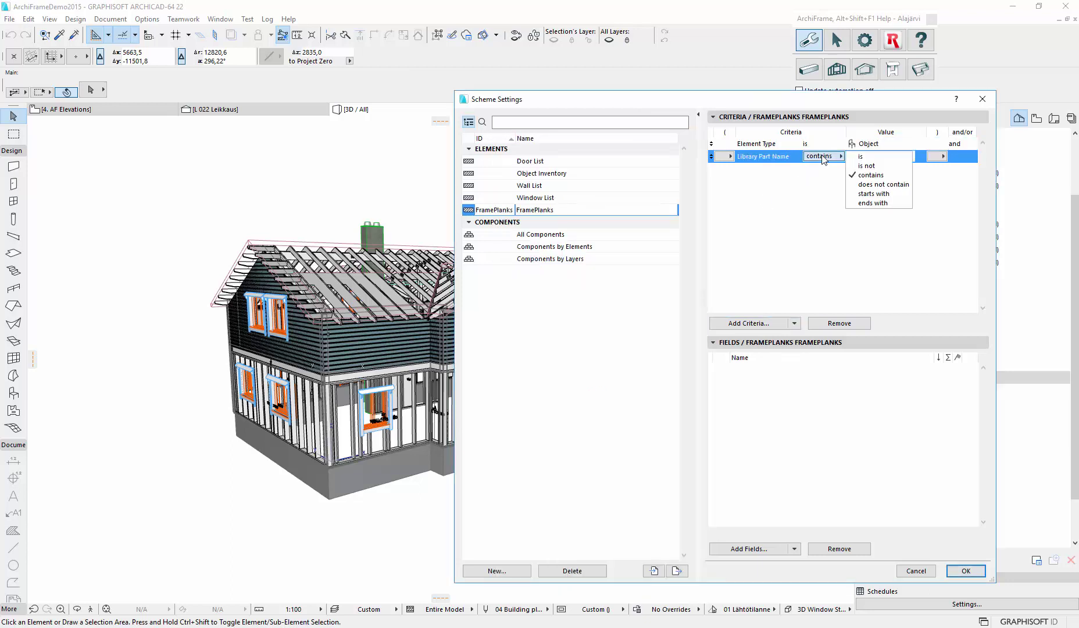
{"action": "left_click", "coordinate": [864, 158]}
{"action": "left_click", "coordinate": [867, 156]}
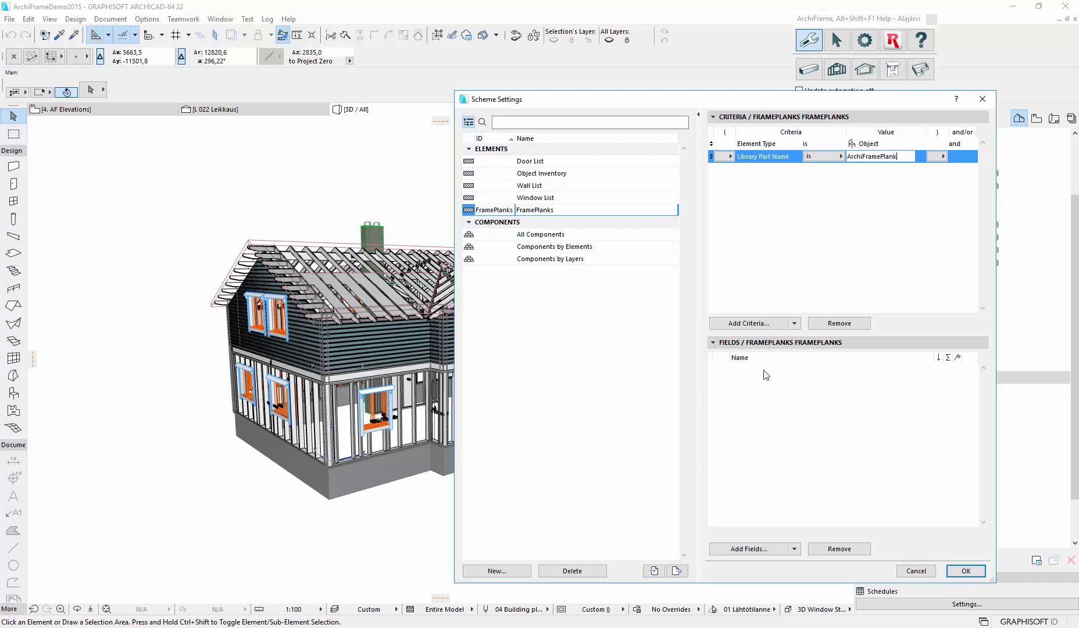
Add the "Is just a projection" parameter of ArchiFramePlank.gsm in ArchiFrame.lib as a scheme criterion with the value False.
{"action": "left_click", "coordinate": [790, 323]}
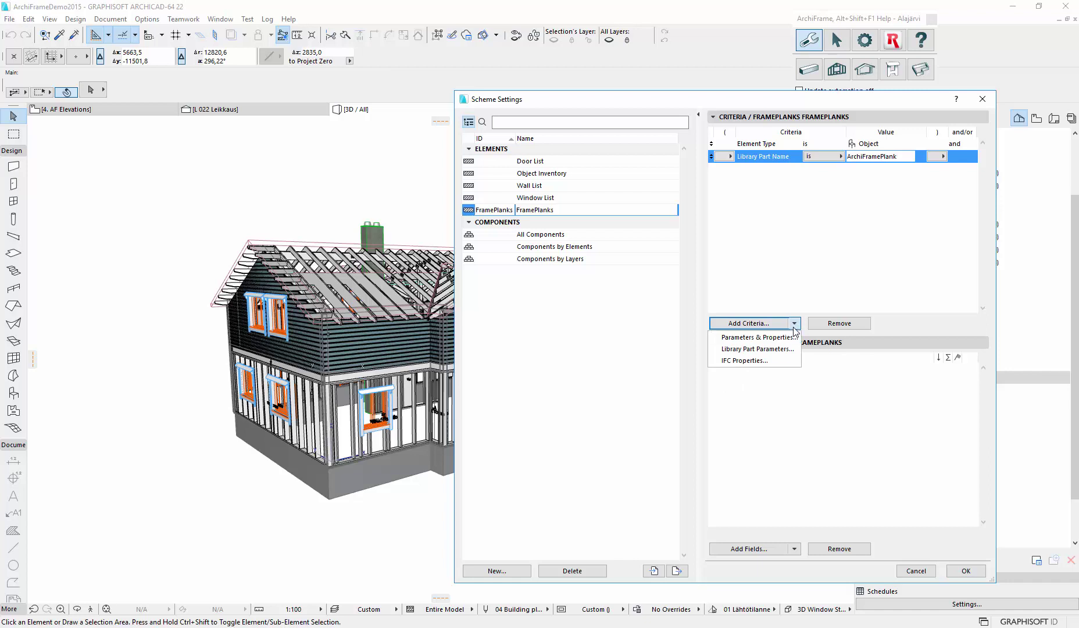
{"action": "left_click", "coordinate": [796, 325]}
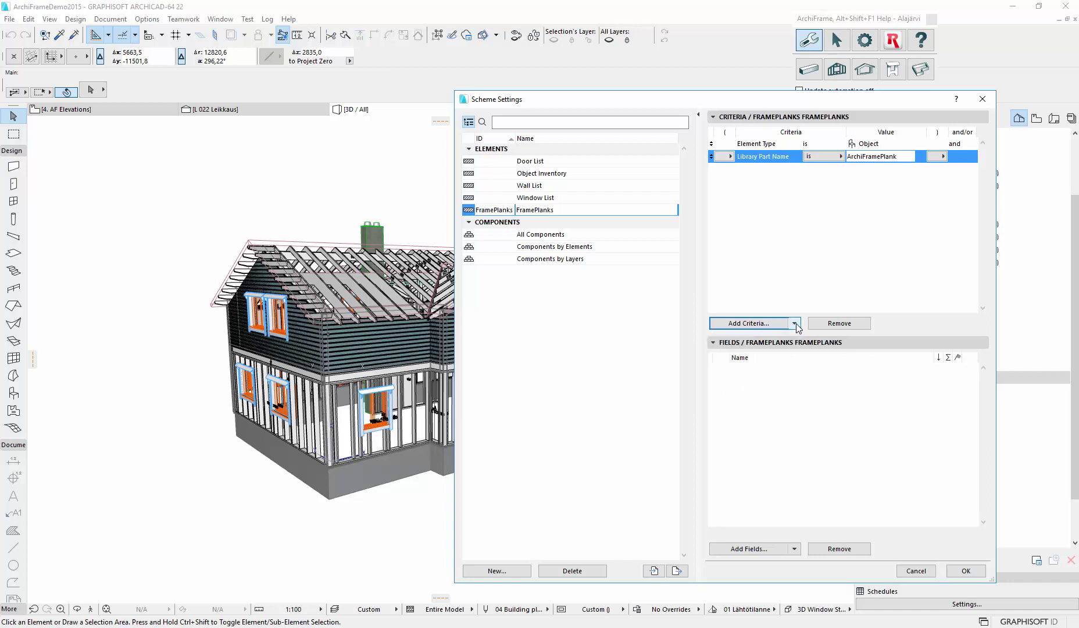
{"action": "left_click", "coordinate": [795, 325]}
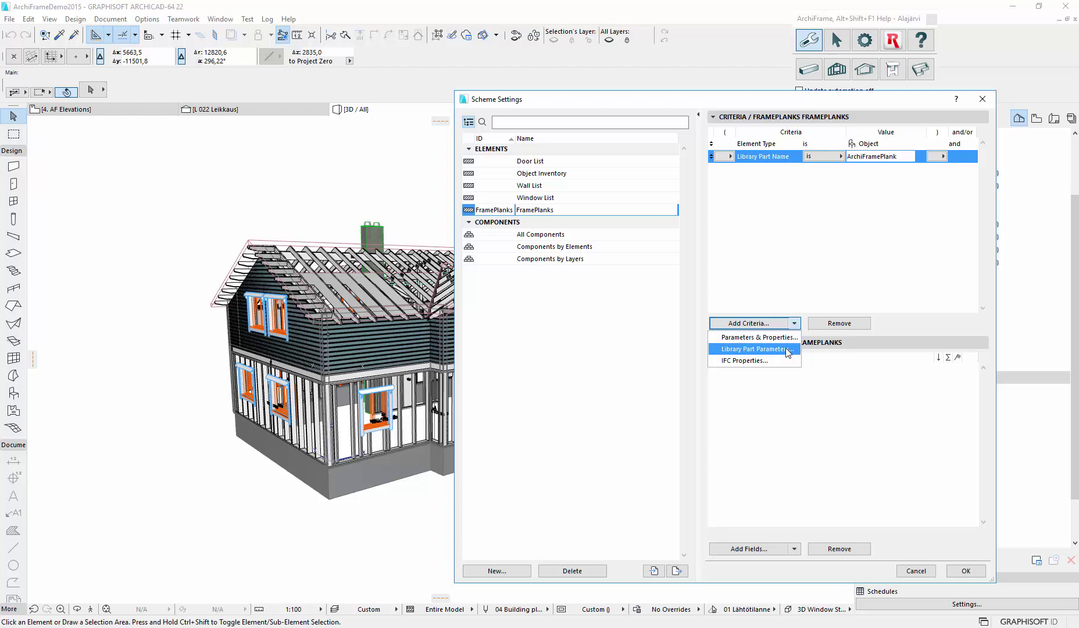
{"action": "left_click", "coordinate": [789, 349]}
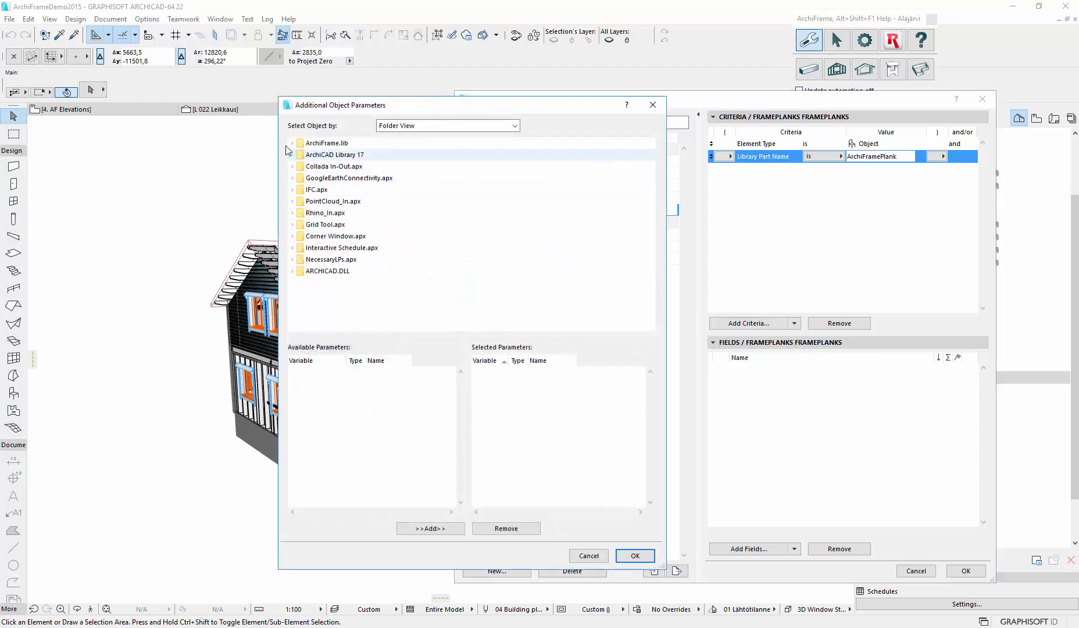
{"action": "left_click", "coordinate": [291, 143]}
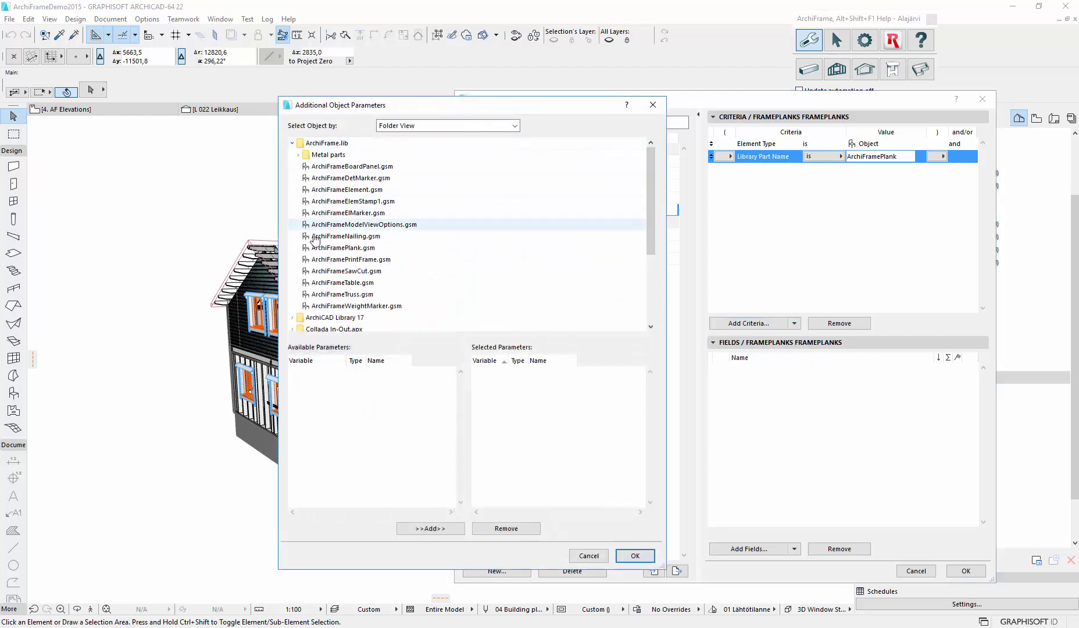
{"action": "left_click", "coordinate": [317, 248]}
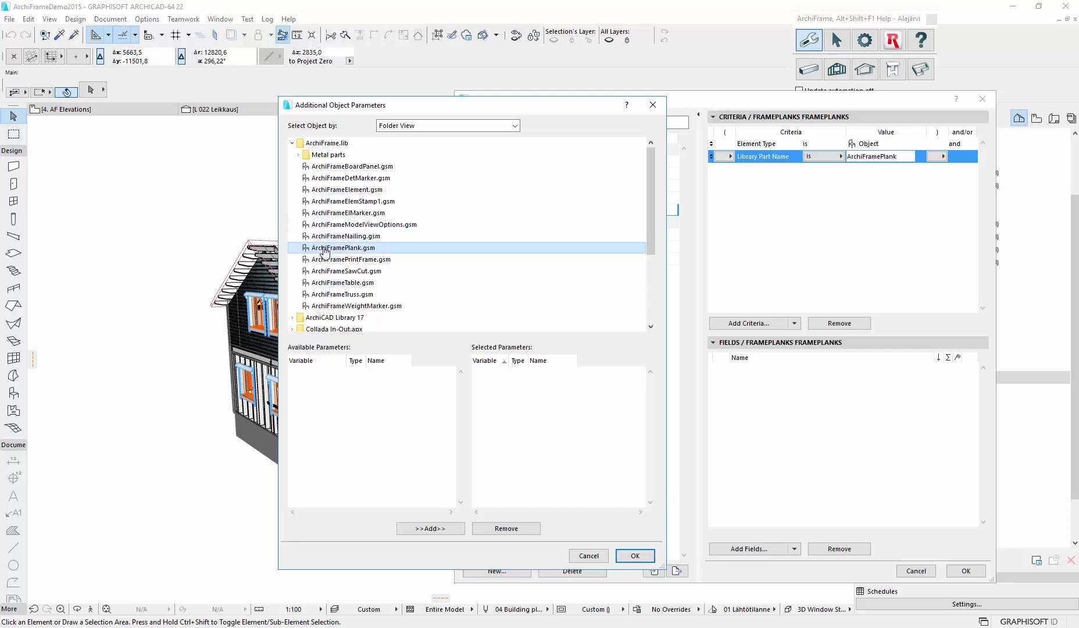
{"action": "left_click", "coordinate": [387, 365]}
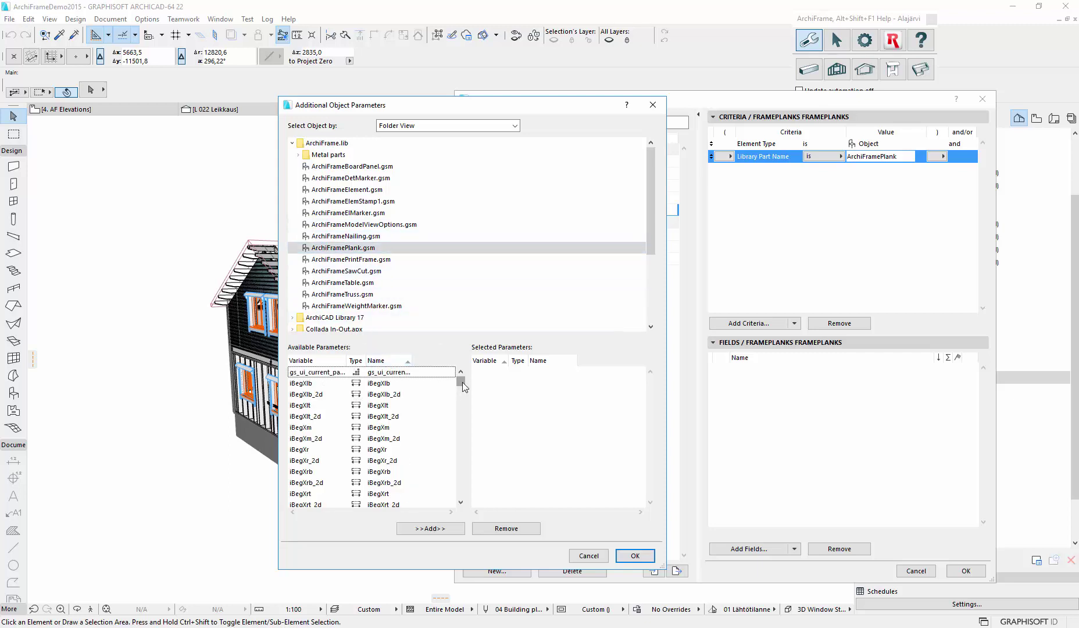
{"action": "left_click_drag", "start_coordinate": [463, 382], "coordinate": [468, 463]}
{"action": "left_click", "coordinate": [398, 415]}
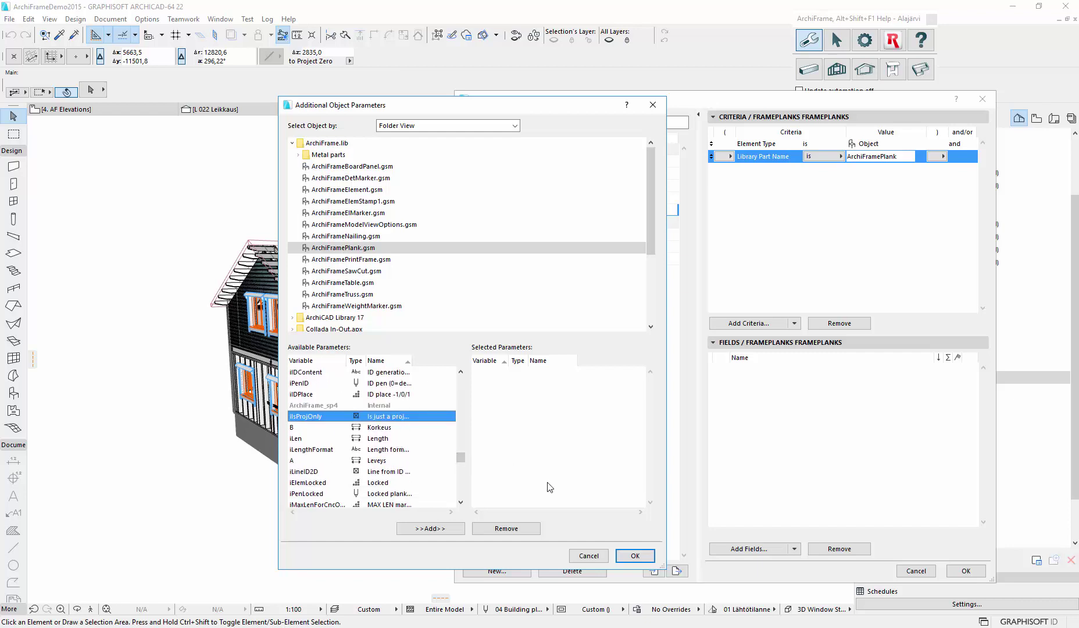
{"action": "left_click", "coordinate": [444, 529]}
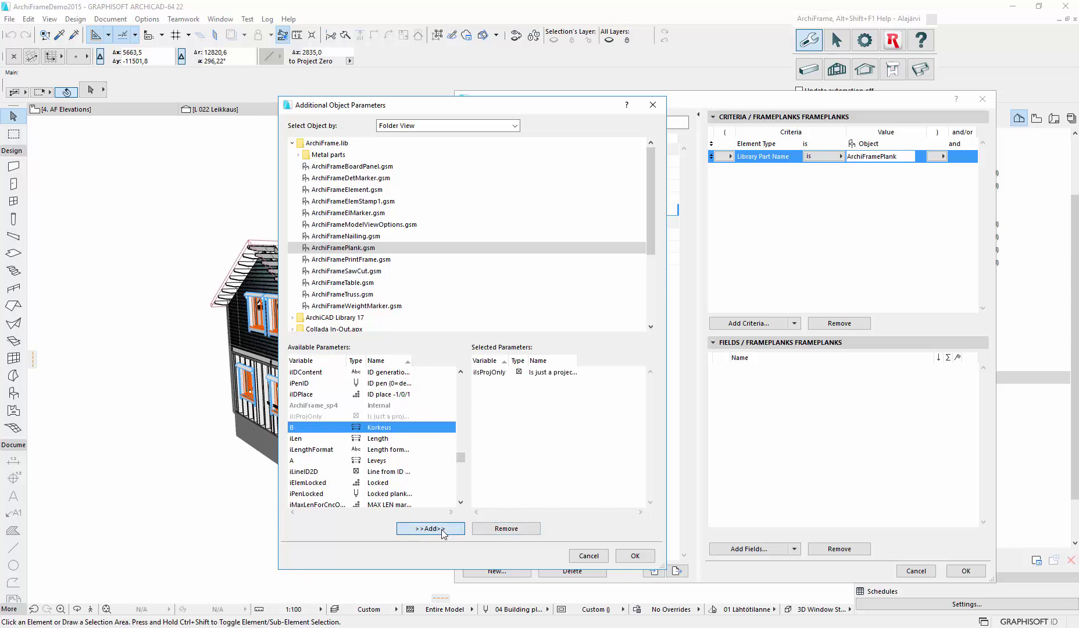
{"action": "left_click", "coordinate": [634, 556]}
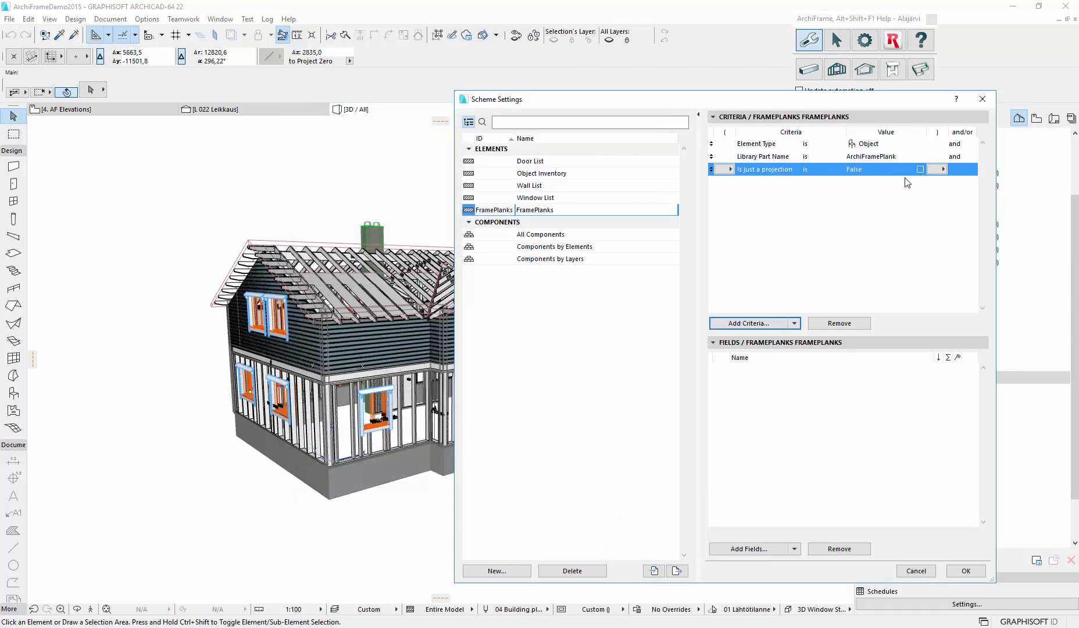
Add the Usage ID parameter of ArchiFramePlank.gsm in ArchiFrame.lib as another criterion of the FramePlanks scheme.
{"action": "left_click", "coordinate": [780, 327]}
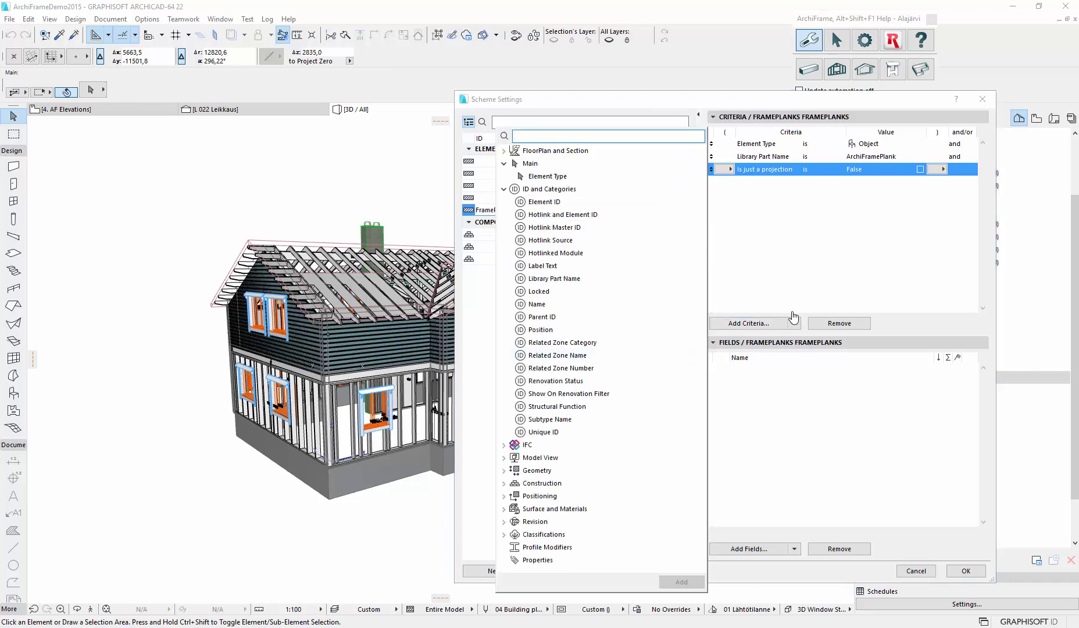
{"action": "left_click", "coordinate": [794, 323]}
{"action": "left_click", "coordinate": [795, 323]}
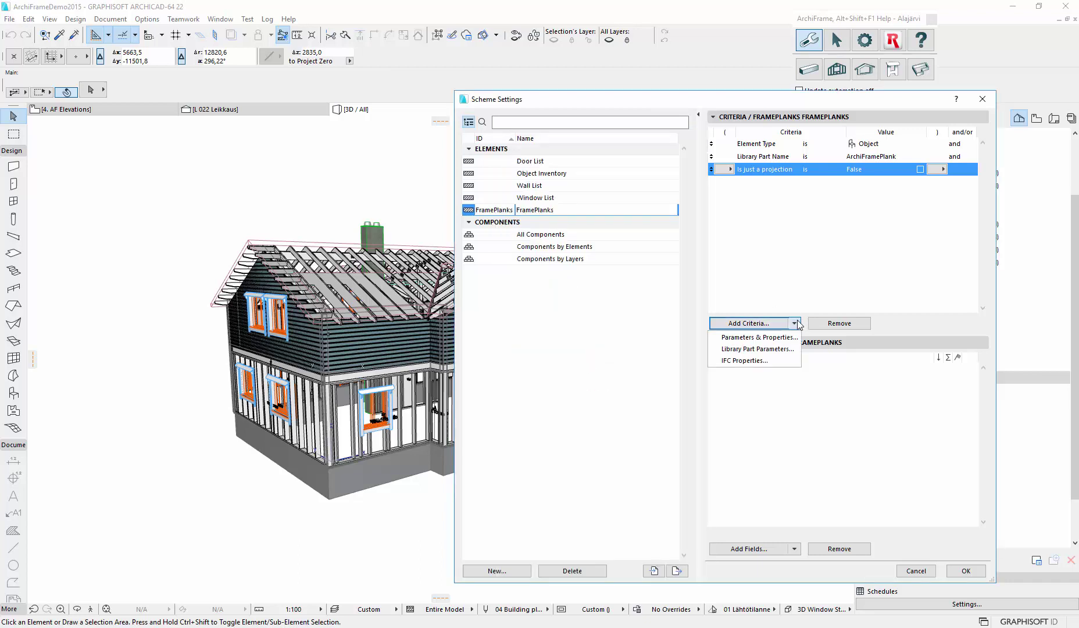
{"action": "left_click", "coordinate": [785, 349]}
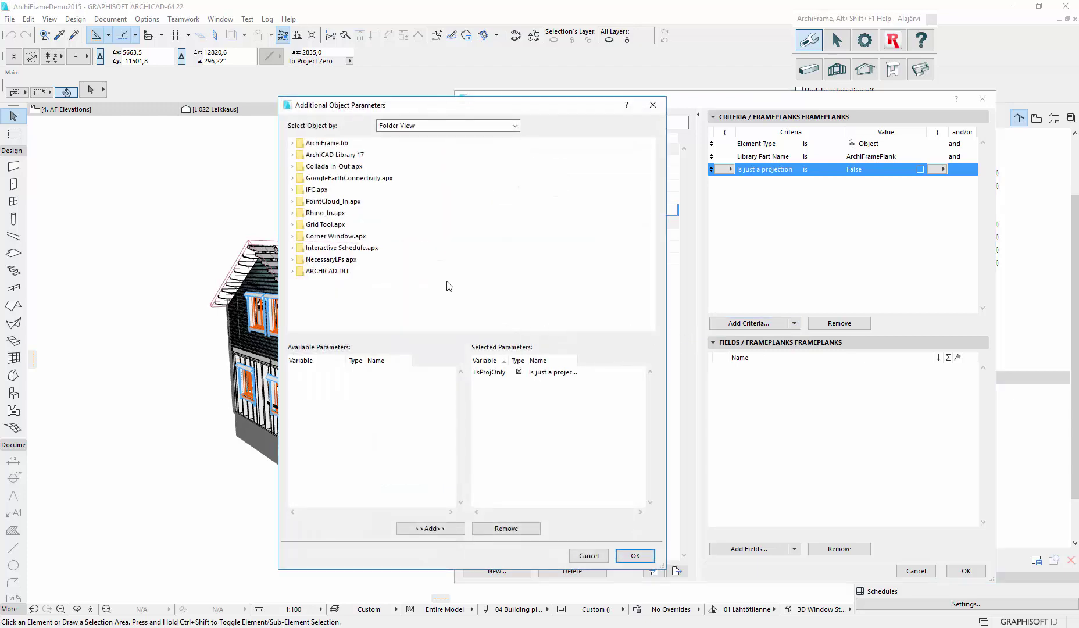
{"action": "left_click", "coordinate": [293, 146]}
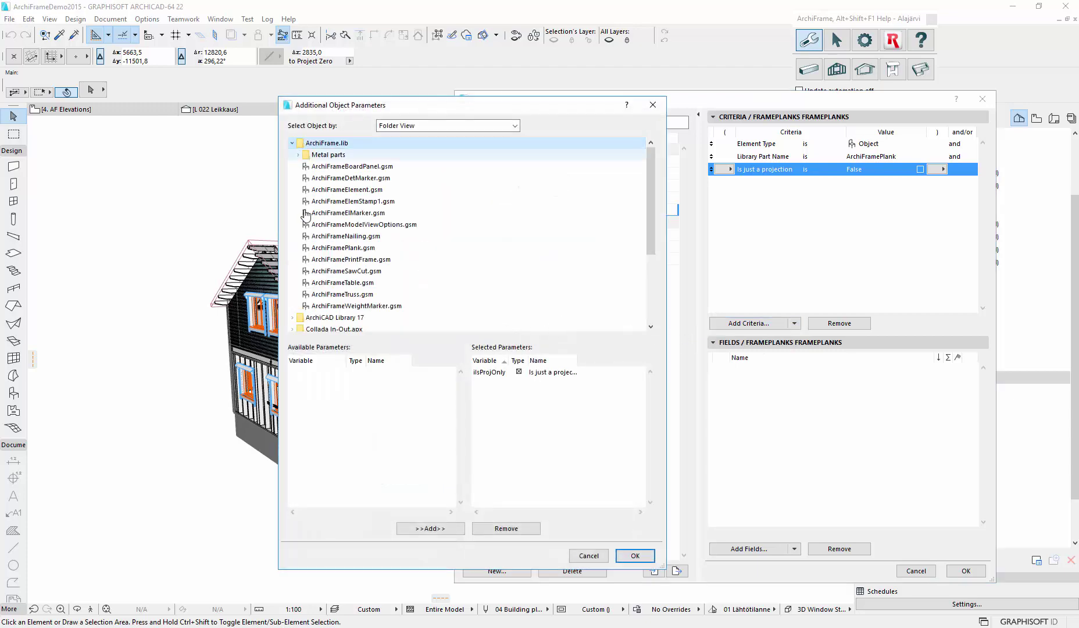
{"action": "left_click", "coordinate": [330, 249]}
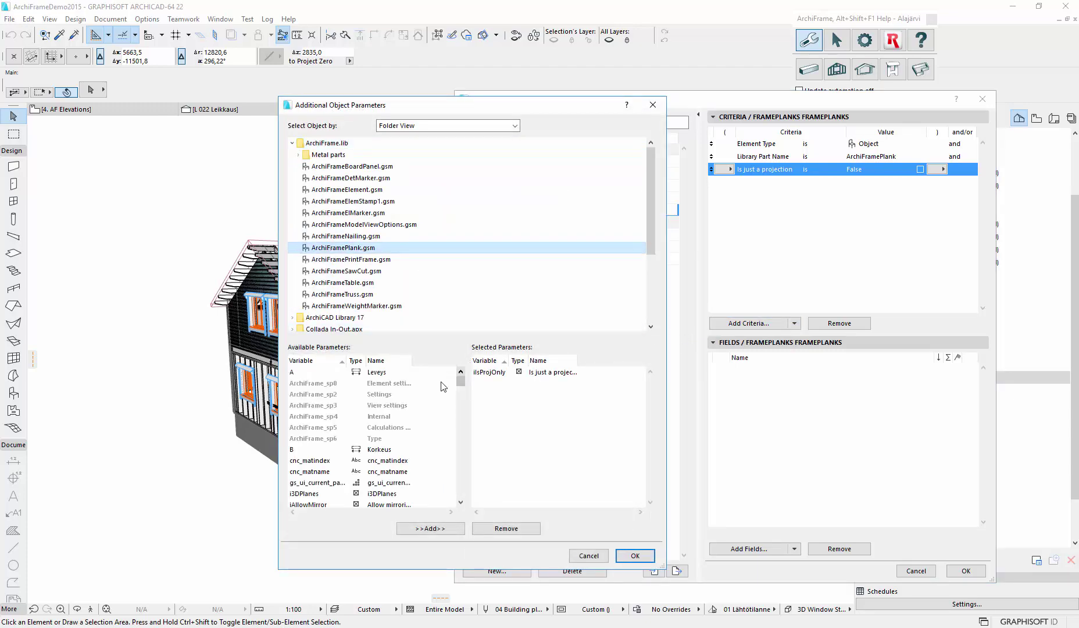
{"action": "left_click", "coordinate": [387, 361]}
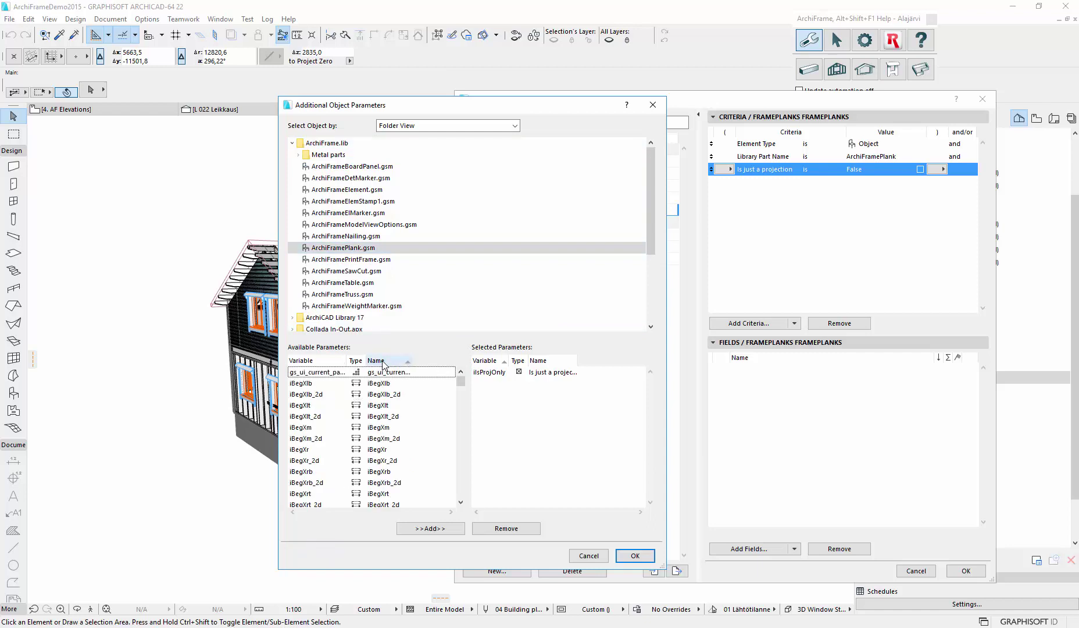
{"action": "left_click_drag", "start_coordinate": [462, 385], "coordinate": [484, 483]}
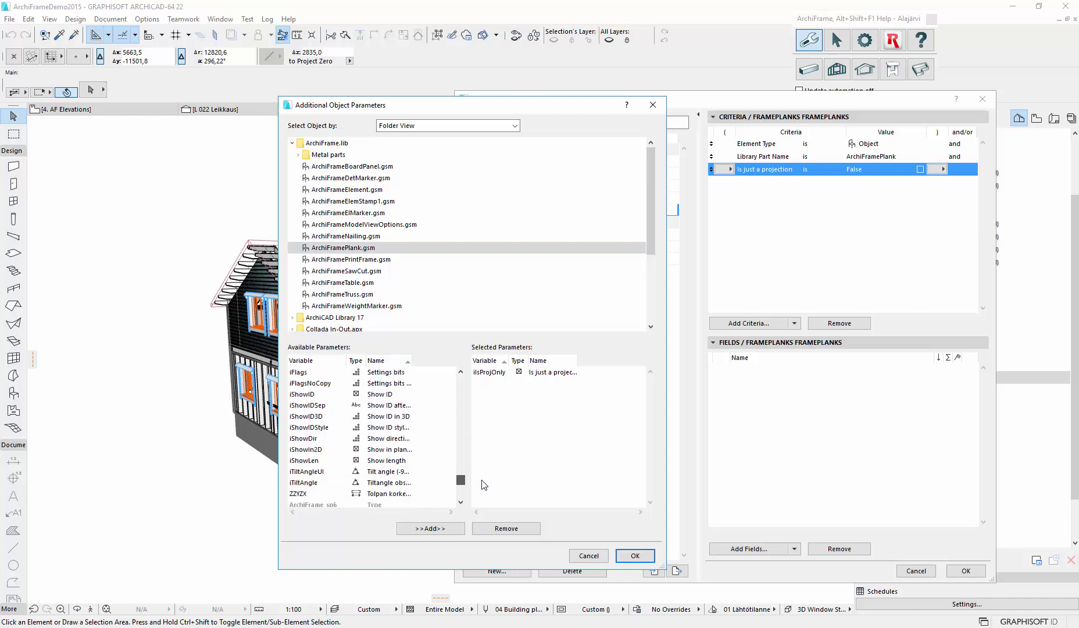
{"action": "scroll", "coordinate": [482, 486], "scroll_direction": "down", "scroll_amount": 3}
{"action": "left_click", "coordinate": [378, 439]}
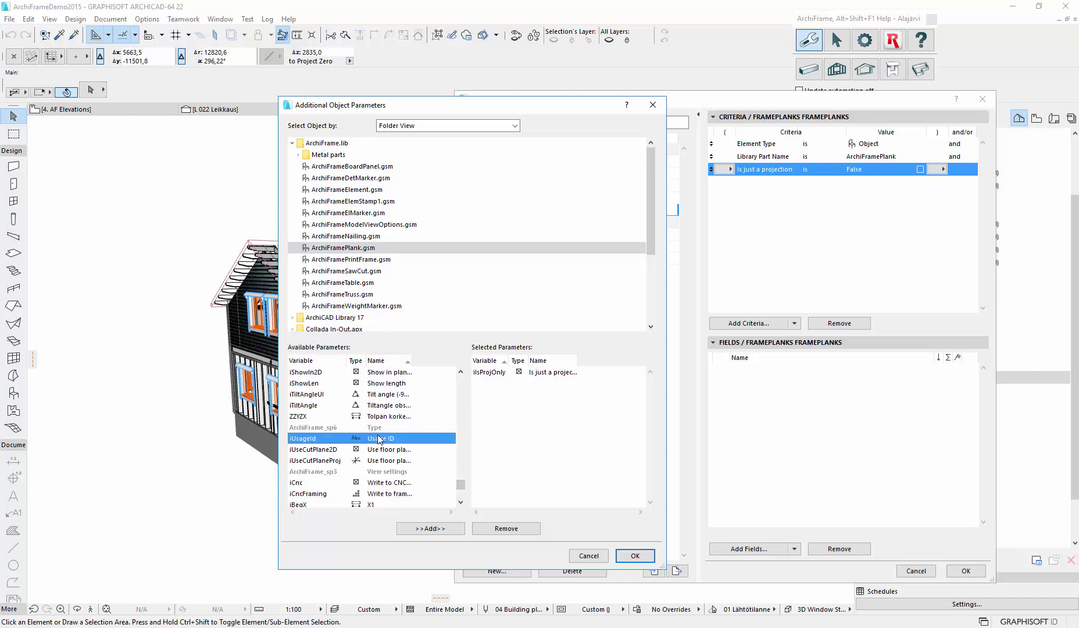
{"action": "left_click", "coordinate": [430, 528]}
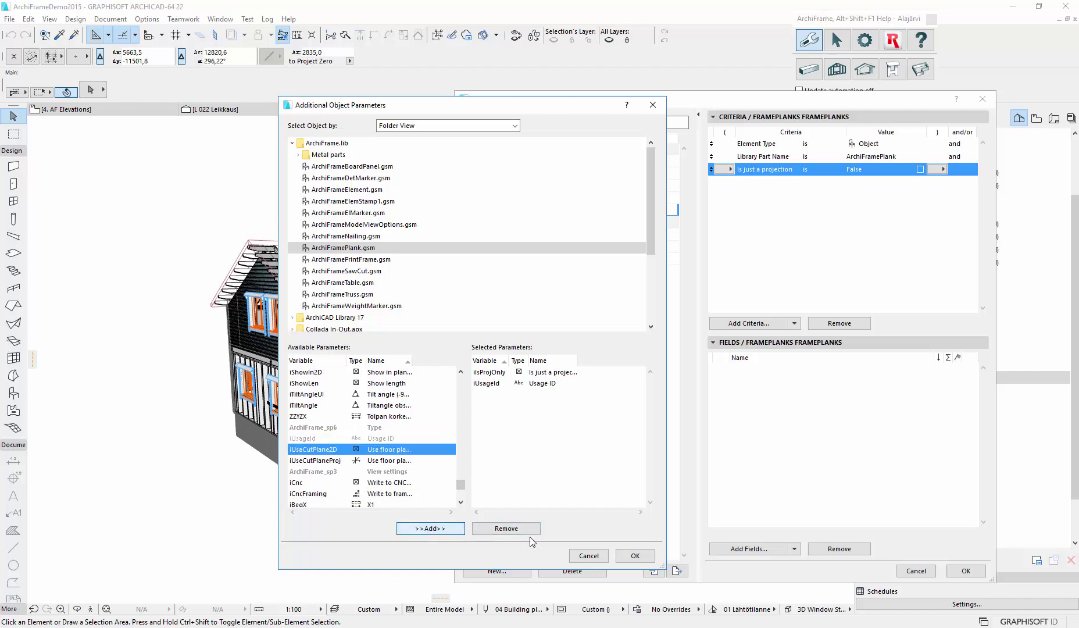
{"action": "left_click", "coordinate": [636, 558]}
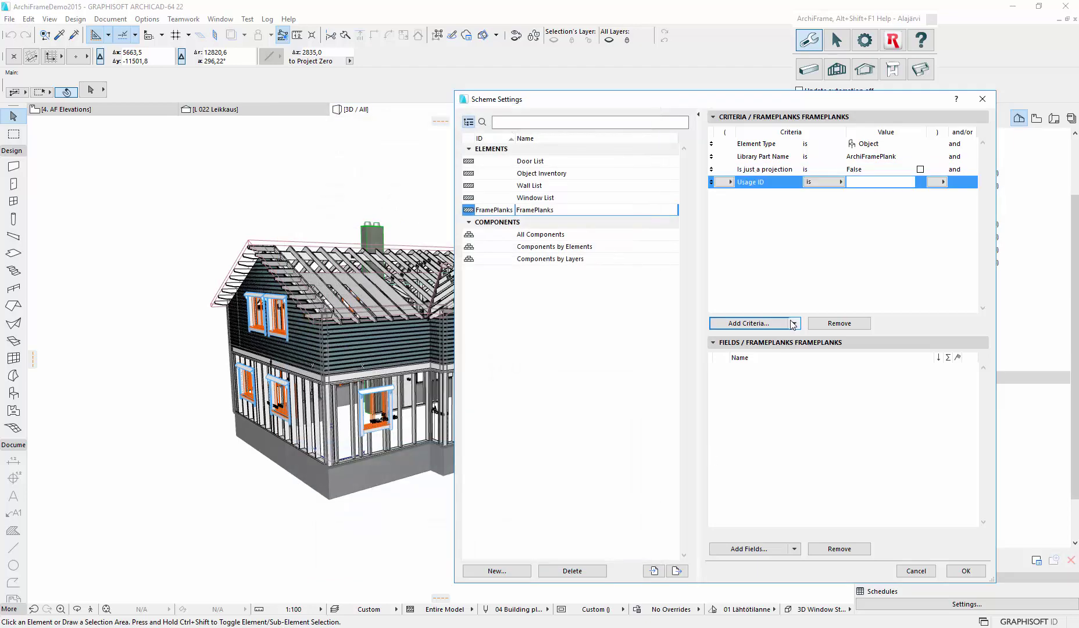
Give the Usage ID criterion a negative "does not..." condition with the value WEATHER.
{"action": "left_click", "coordinate": [830, 183]}
{"action": "left_click", "coordinate": [873, 209]}
{"action": "left_click", "coordinate": [867, 184]}
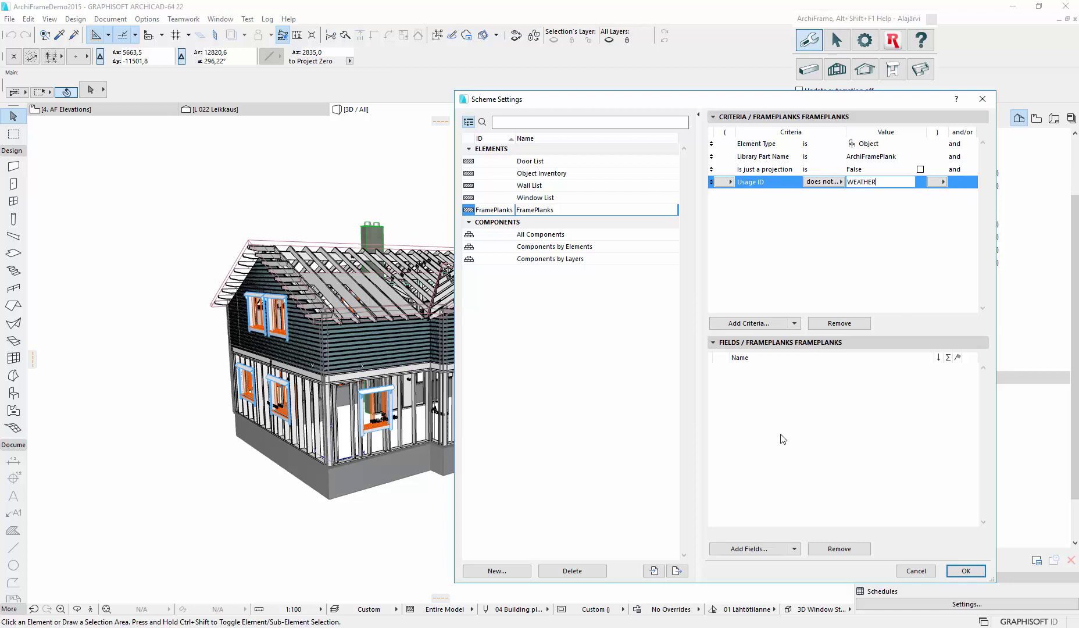
{"action": "left_click", "coordinate": [768, 401]}
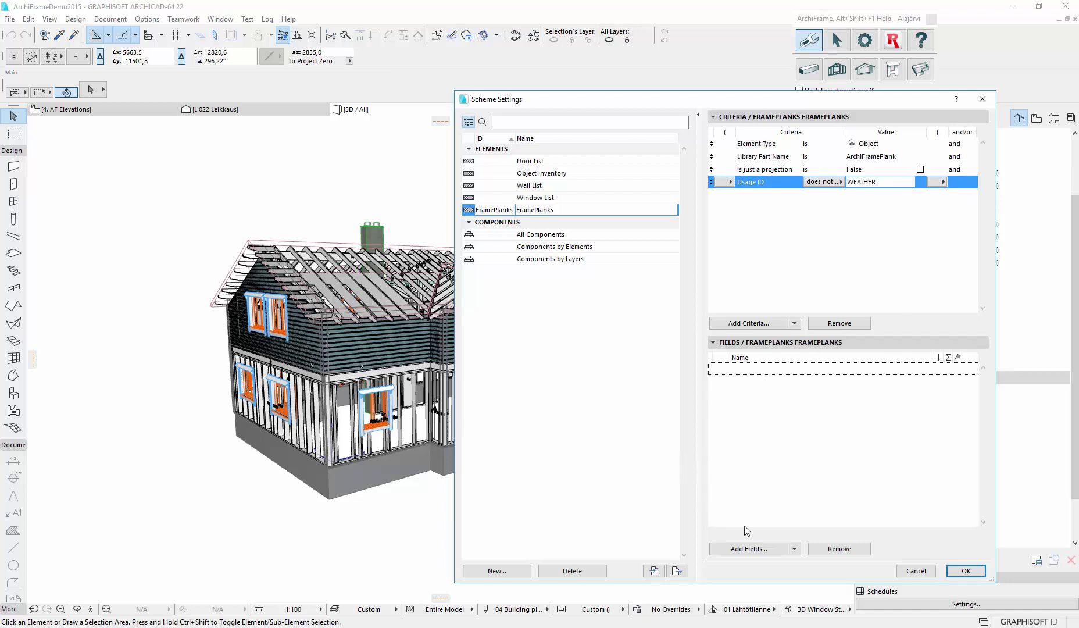
Add the general parameters Element ID and Quantity as fields of the FramePlanks scheme.
{"action": "left_click", "coordinate": [794, 552]}
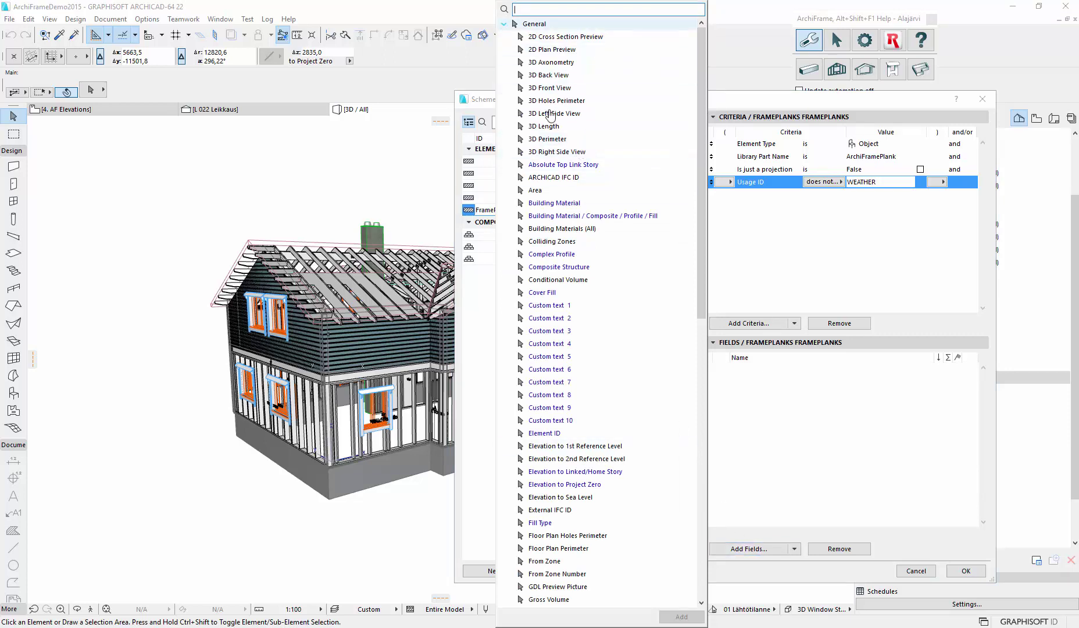
{"action": "double_click", "coordinate": [574, 436]}
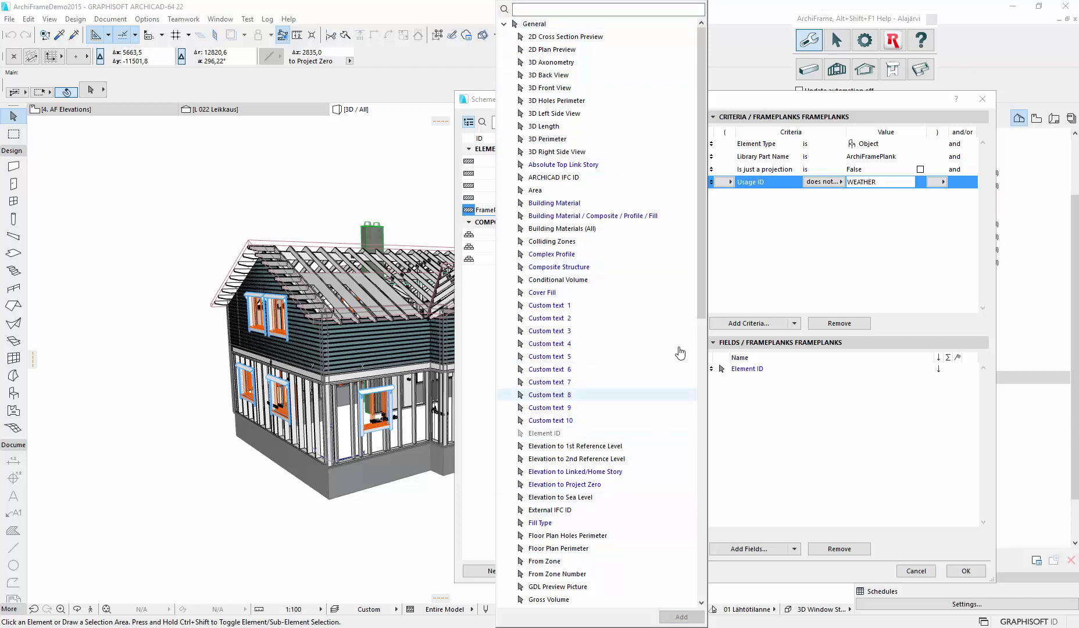
{"action": "left_click_drag", "start_coordinate": [701, 296], "coordinate": [712, 584]}
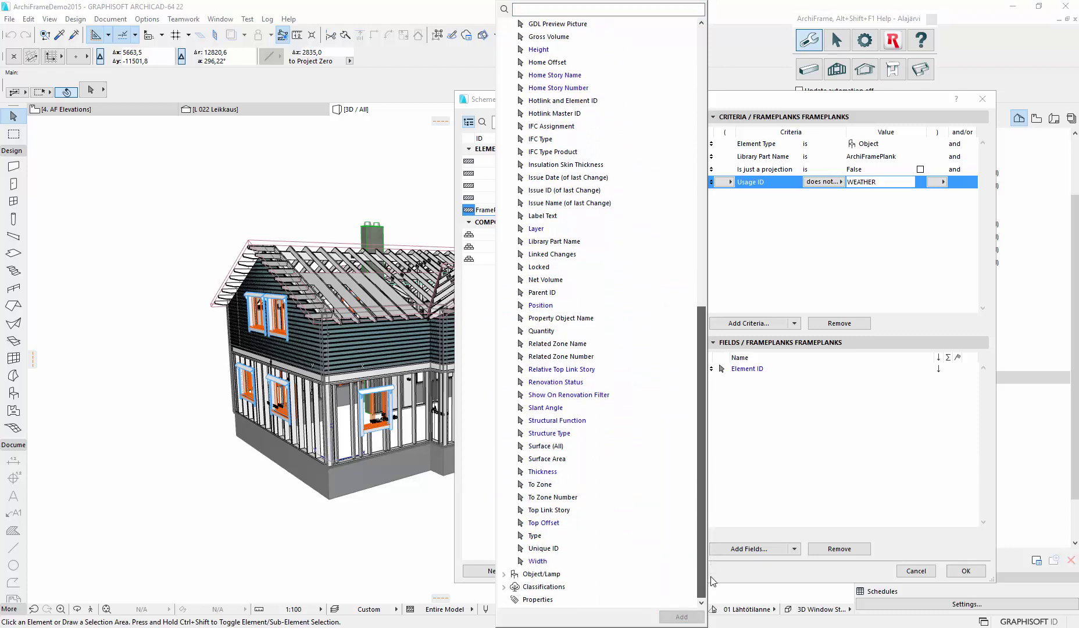
{"action": "double_click", "coordinate": [542, 331]}
{"action": "left_click", "coordinate": [817, 406]}
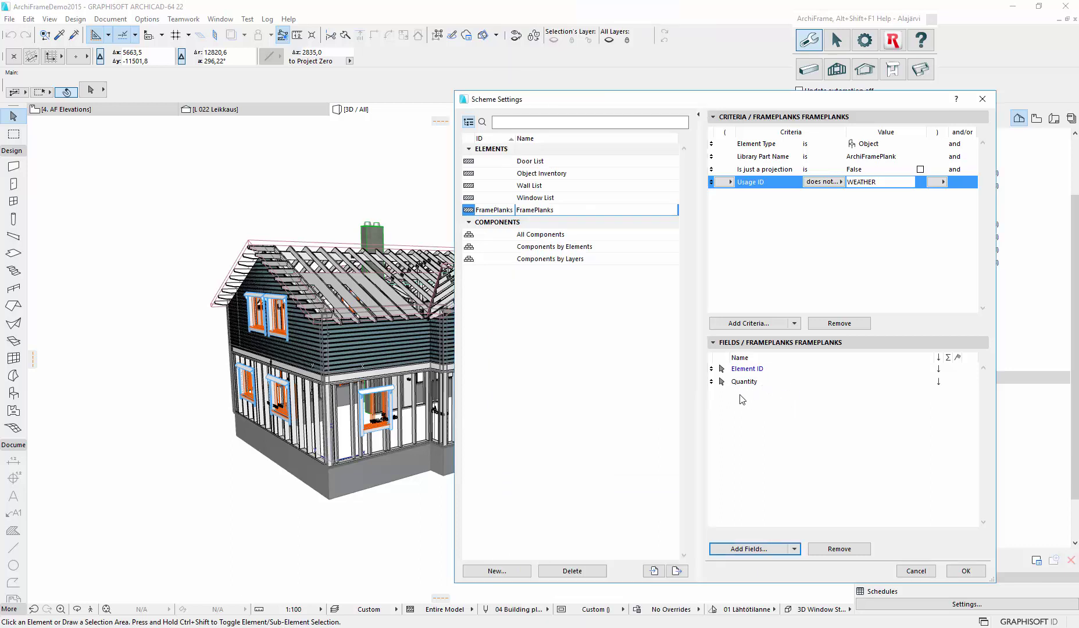
Choose the Mat width parameter of ArchiFramePlank.gsm in ArchiFrame.lib as an additional library part field for the scheme.
{"action": "left_click", "coordinate": [795, 550]}
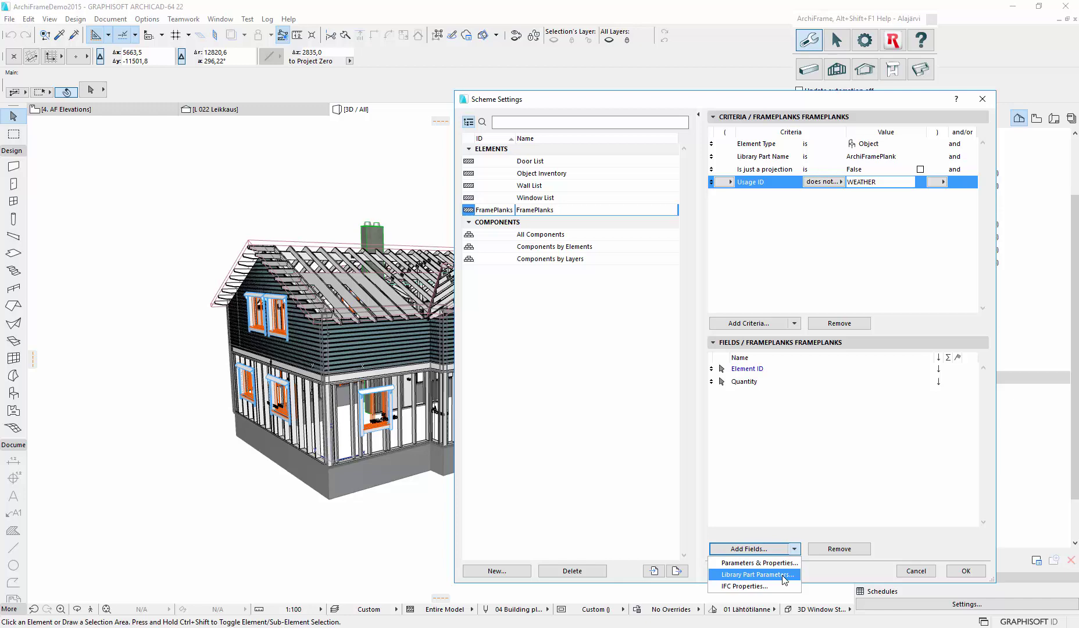
{"action": "left_click", "coordinate": [784, 574]}
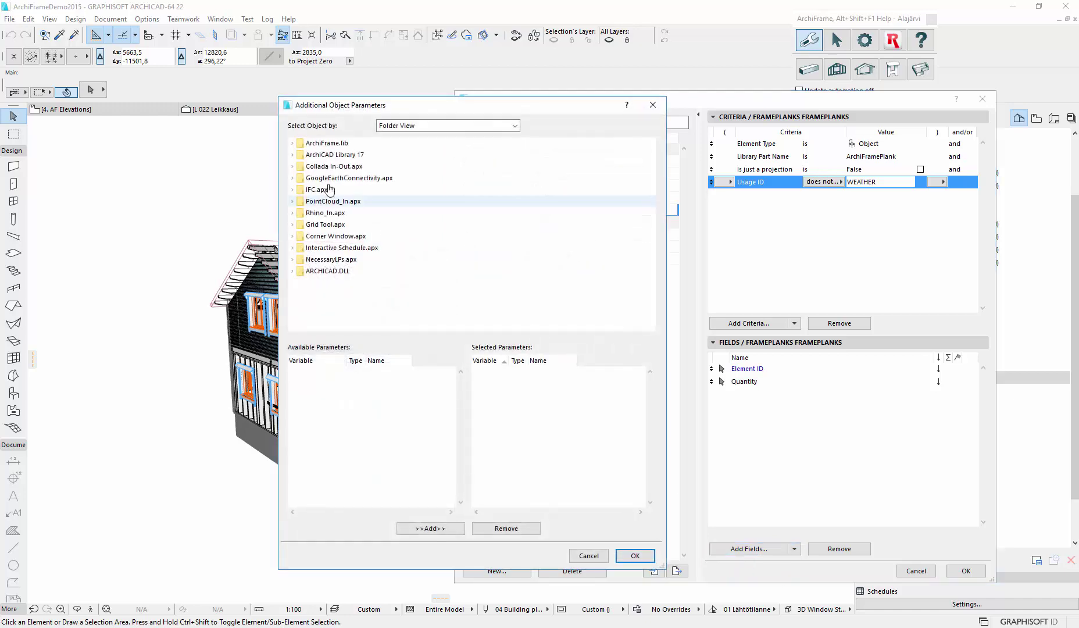
{"action": "left_click", "coordinate": [296, 145]}
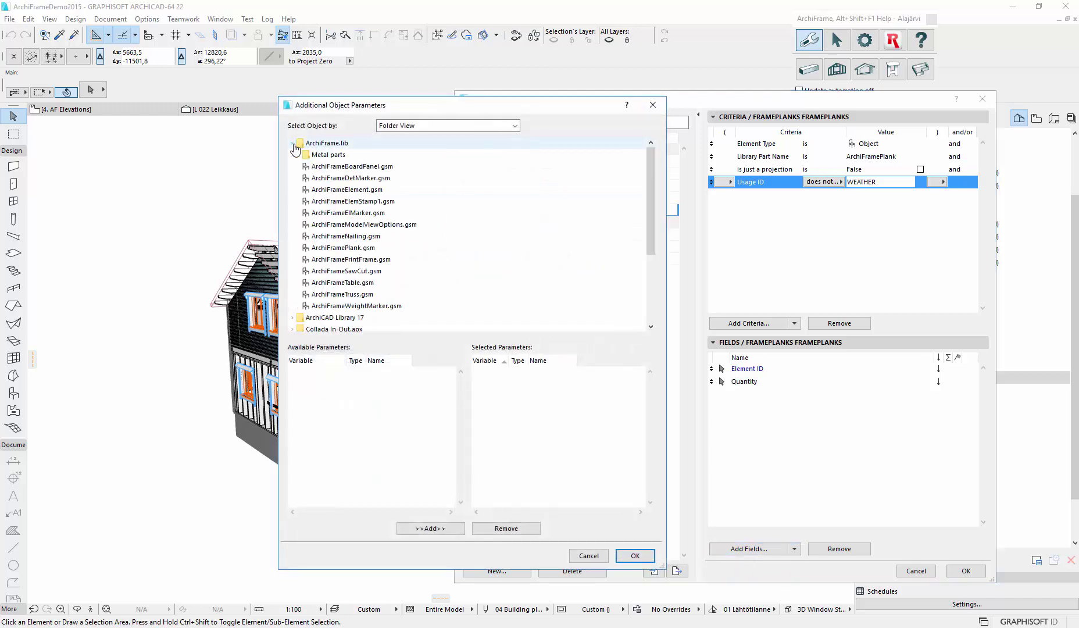
{"action": "left_click", "coordinate": [343, 249]}
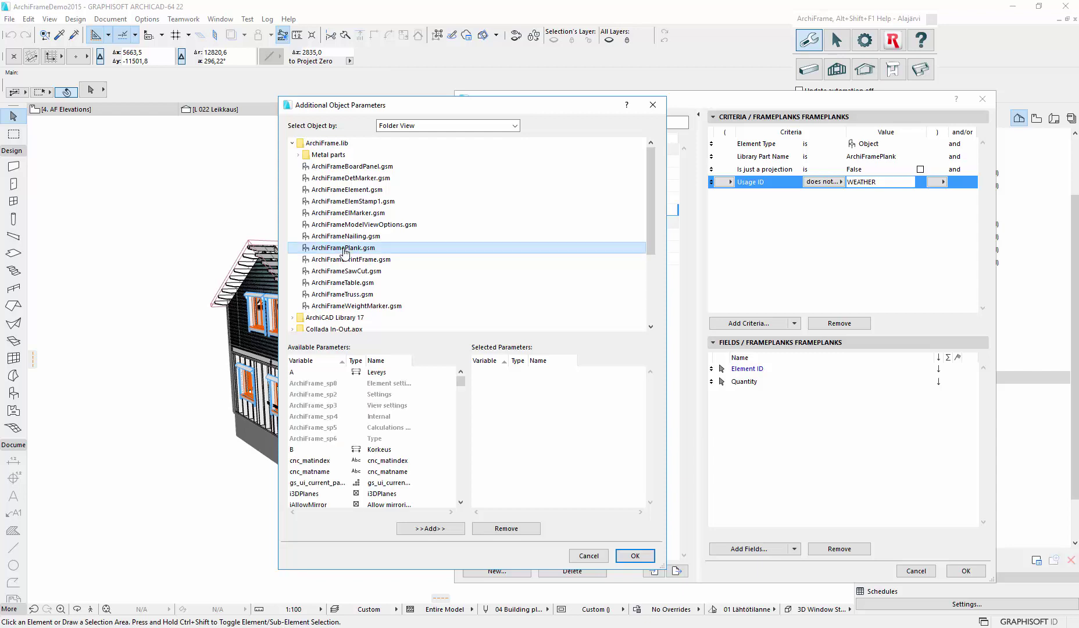
{"action": "left_click", "coordinate": [386, 375]}
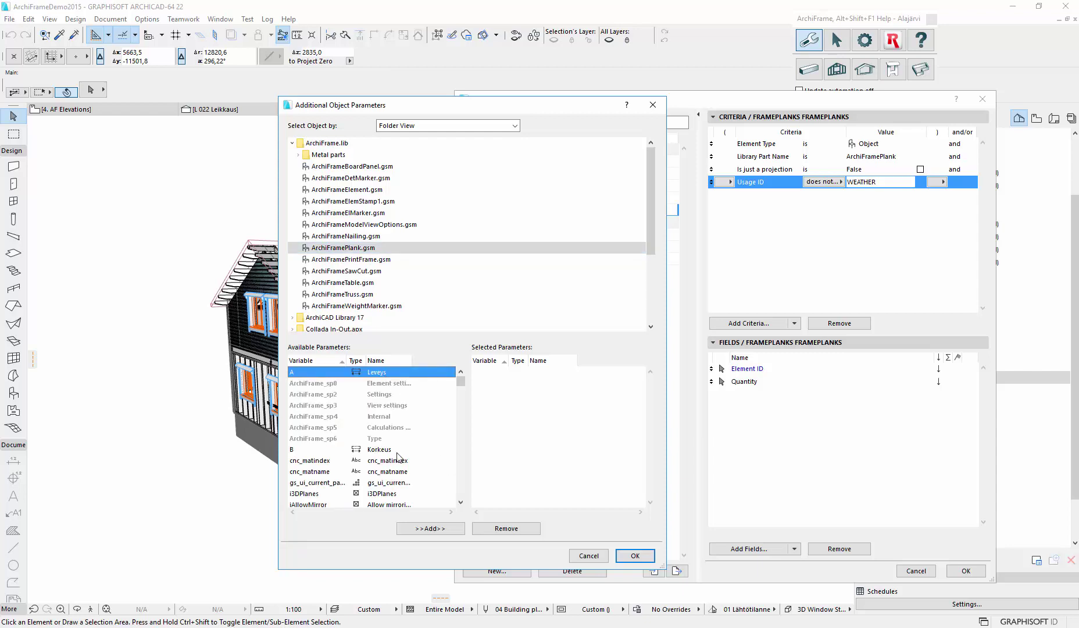
{"action": "left_click", "coordinate": [385, 361]}
{"action": "left_click_drag", "start_coordinate": [462, 381], "coordinate": [465, 468]}
{"action": "left_click", "coordinate": [388, 464]}
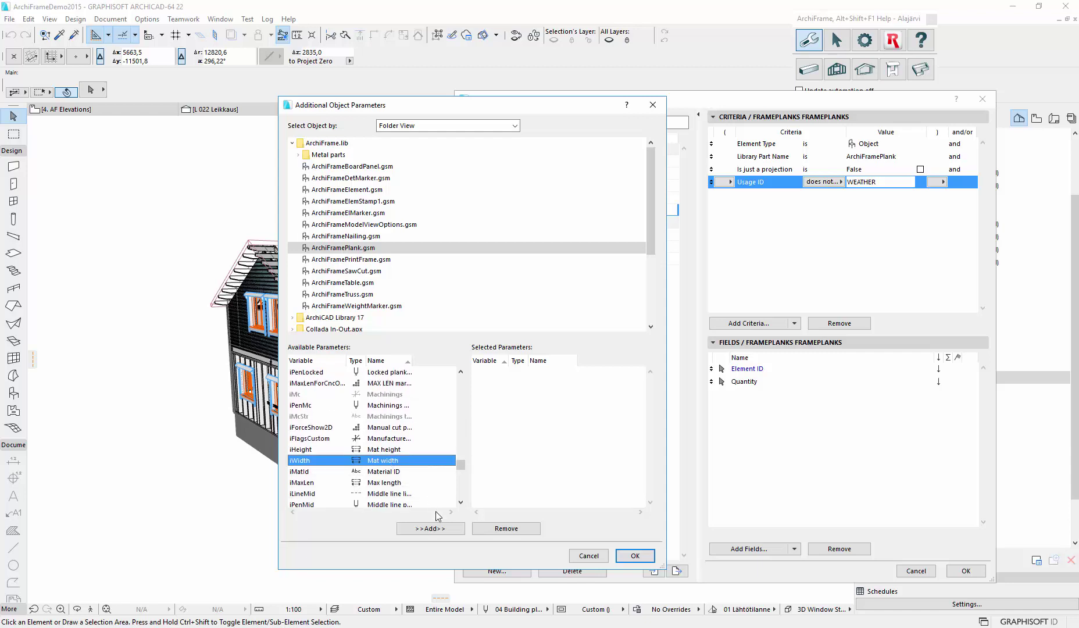
{"action": "left_click", "coordinate": [433, 530]}
Add the Mat width, Mat height and Length parameters of ArchiFramePlank.gsm as fields of the FramePlanks scheme.
{"action": "left_click", "coordinate": [399, 441]}
{"action": "left_click", "coordinate": [399, 450]}
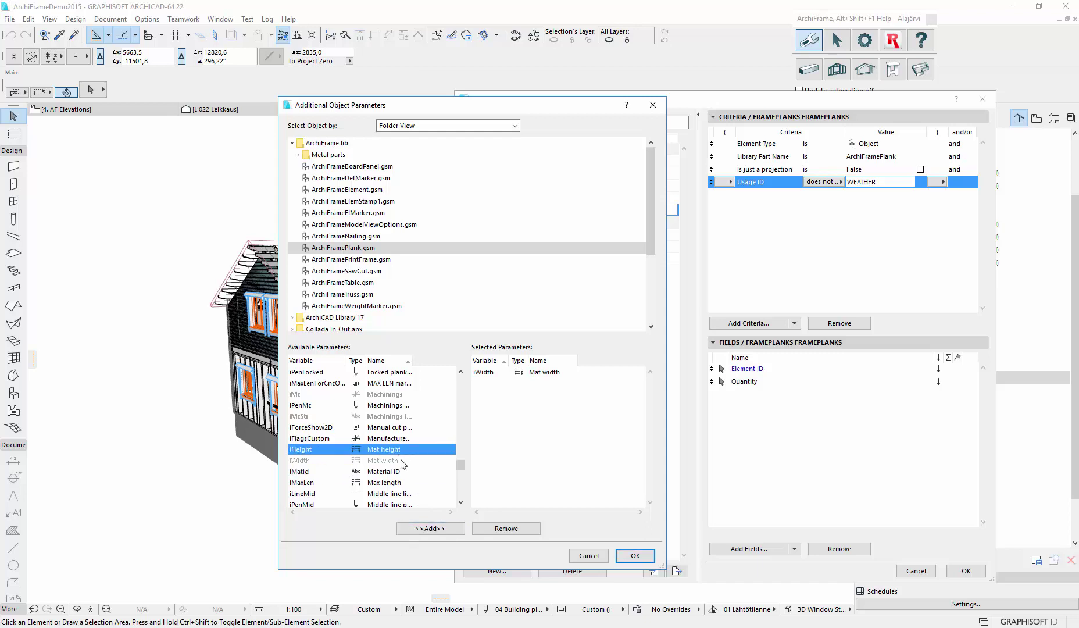
{"action": "left_click", "coordinate": [433, 529]}
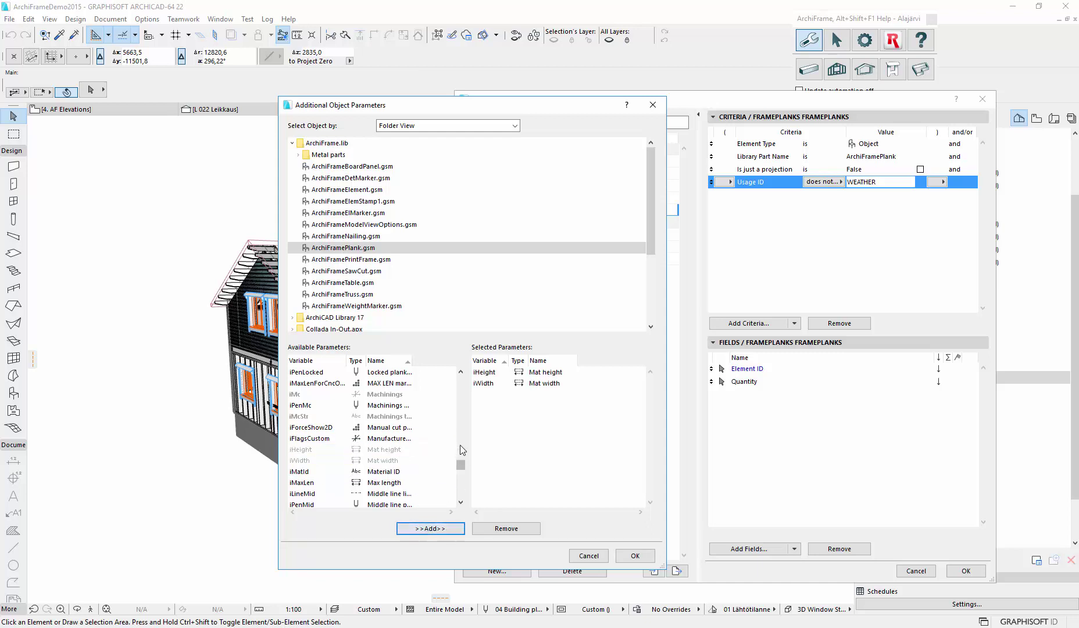
{"action": "left_click", "coordinate": [463, 407]}
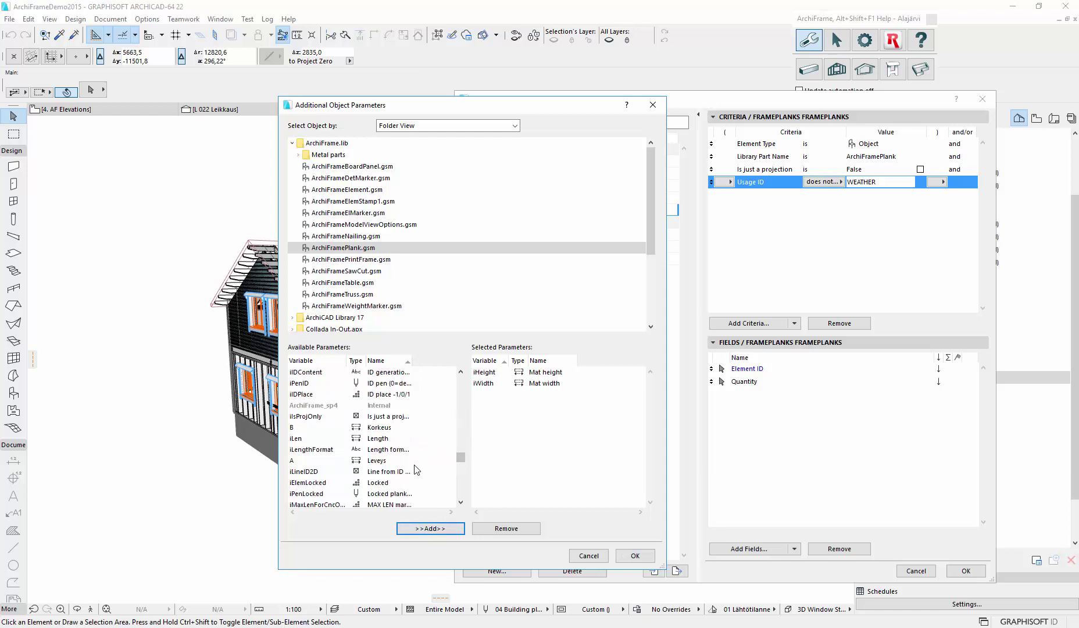
{"action": "left_click", "coordinate": [387, 439]}
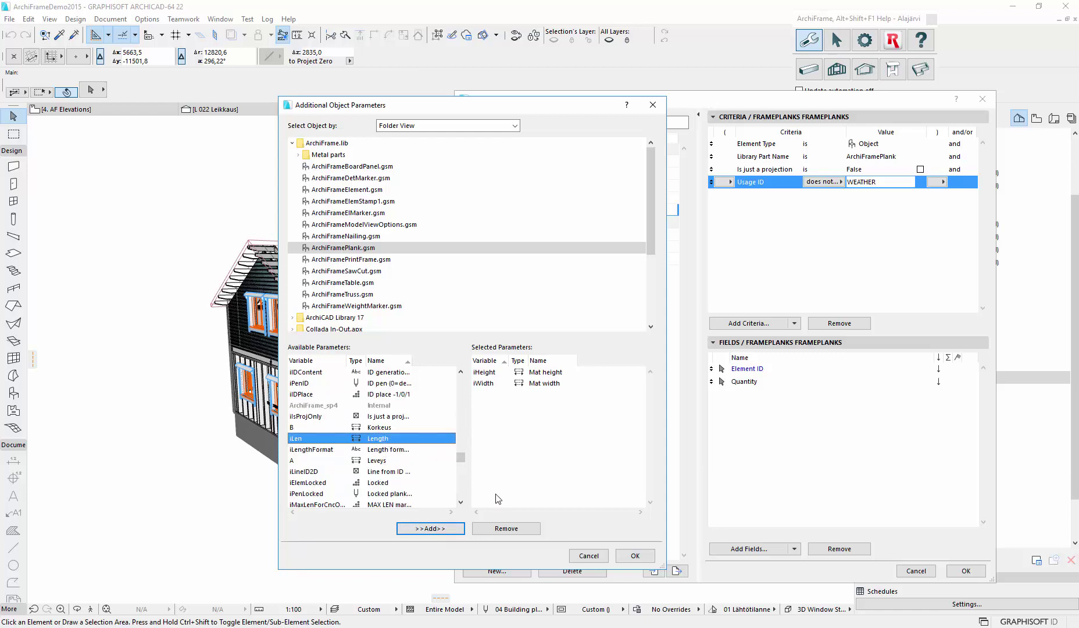
{"action": "left_click", "coordinate": [445, 530]}
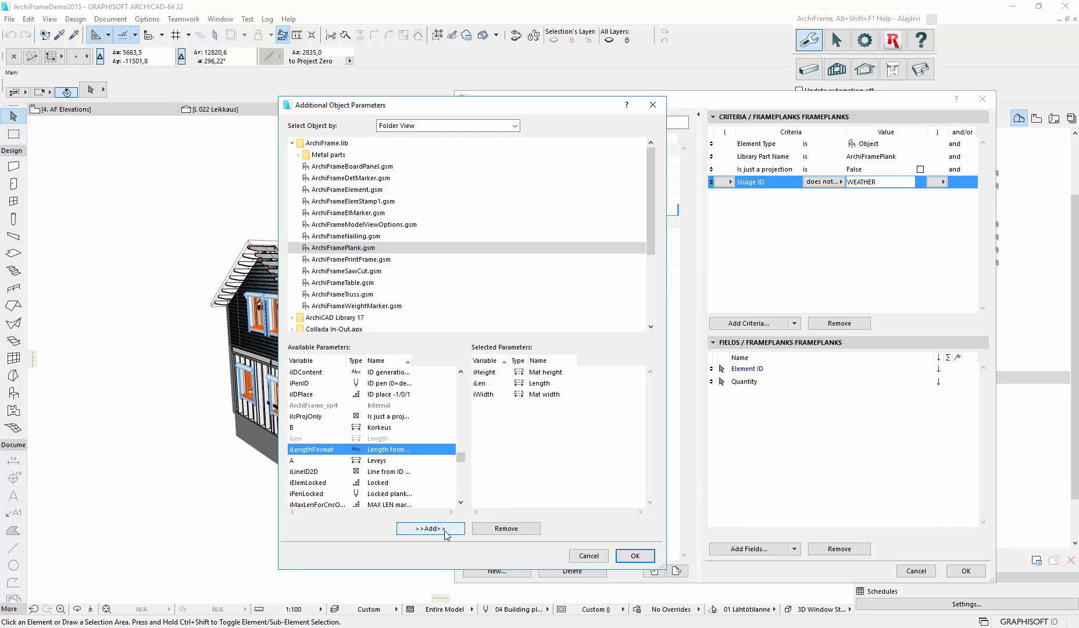
{"action": "left_click", "coordinate": [540, 387]}
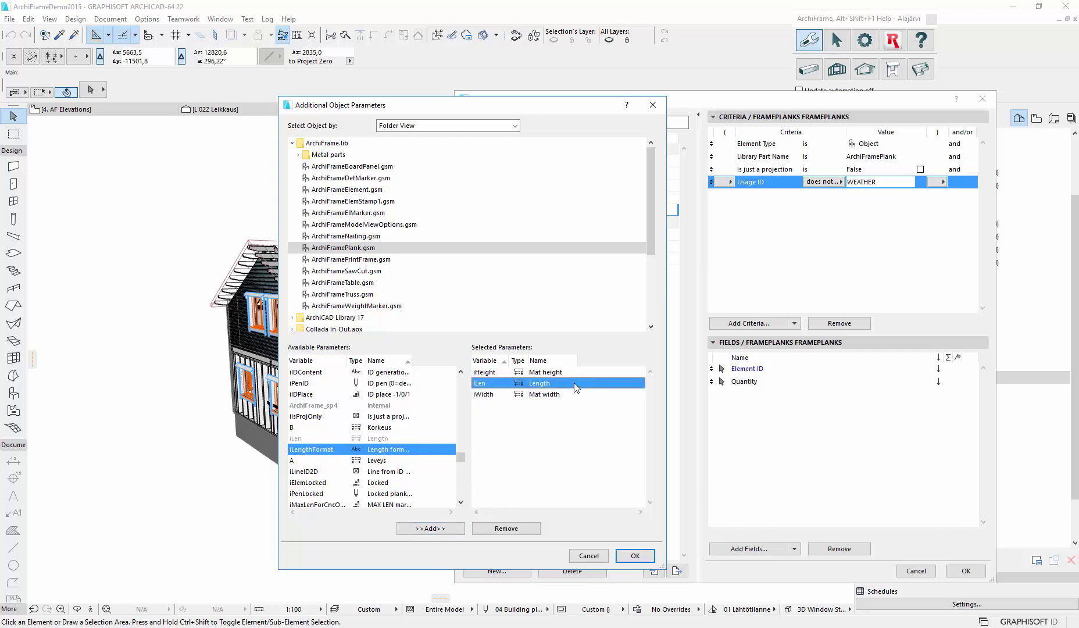
{"action": "left_click", "coordinate": [635, 555]}
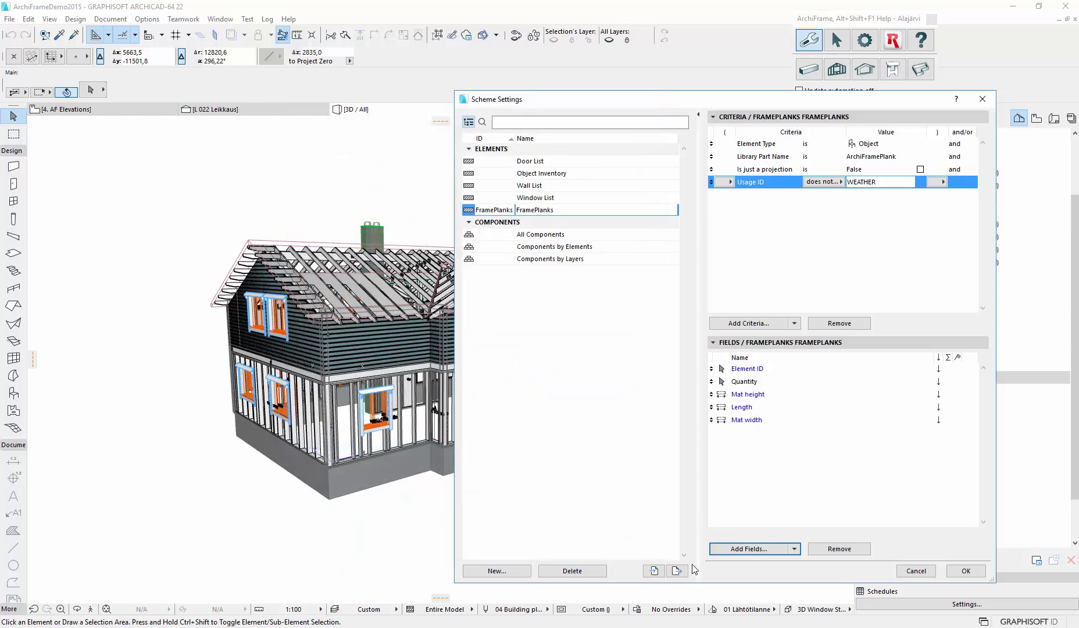
Move the Mat width field directly above Mat height in the FramePlanks fields and accept the scheme settings.
{"action": "left_click_drag", "start_coordinate": [710, 420], "coordinate": [711, 394]}
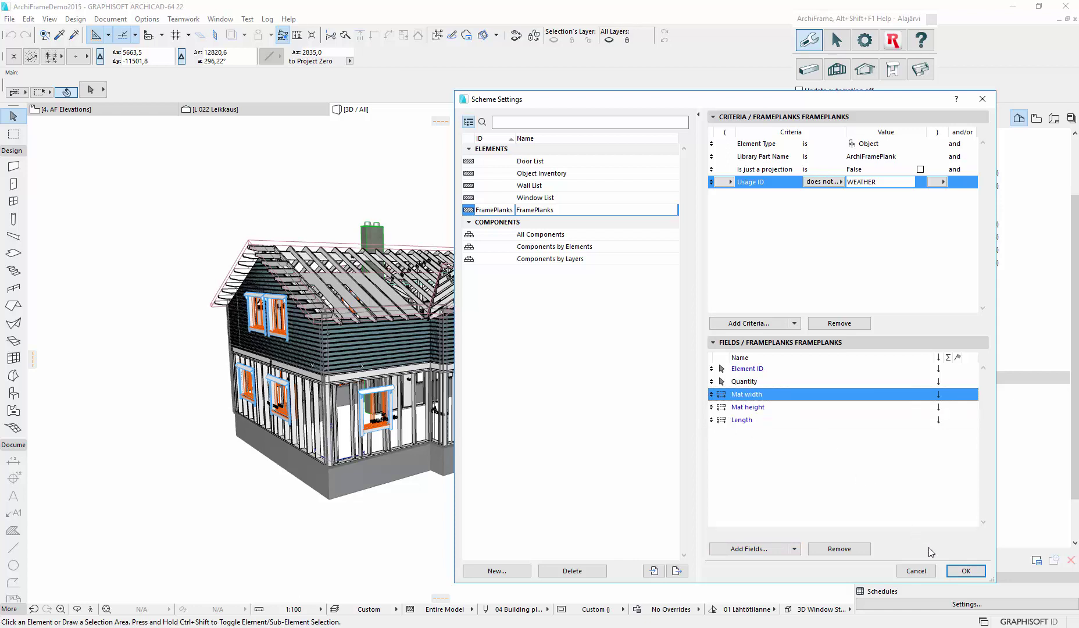
{"action": "left_click", "coordinate": [967, 572]}
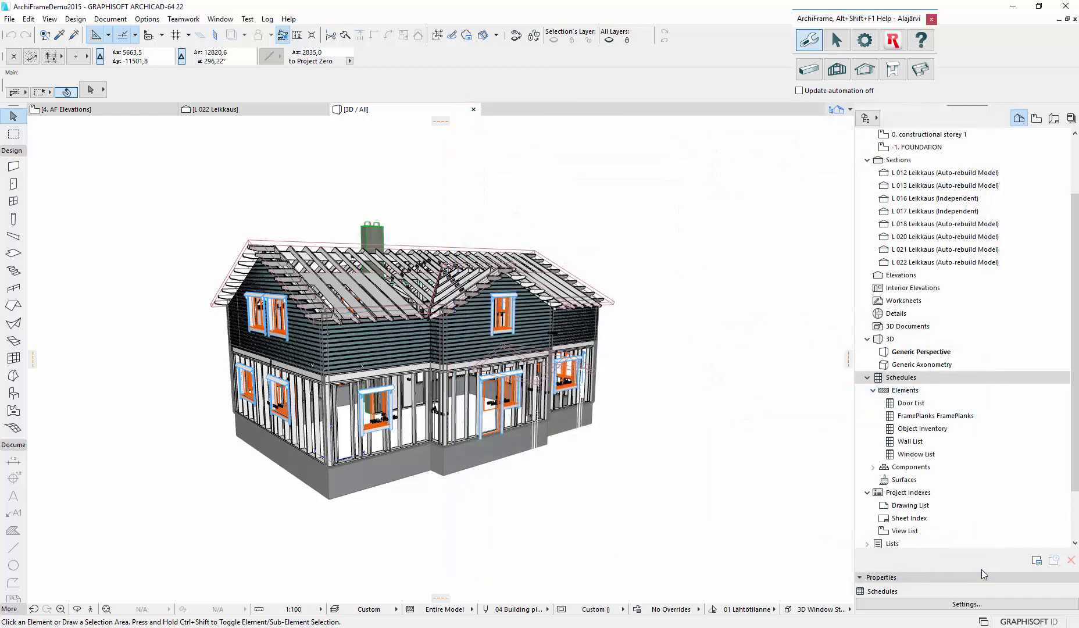
Open the FramePlanks element schedule and merge its uniform items.
{"action": "left_click", "coordinate": [930, 417]}
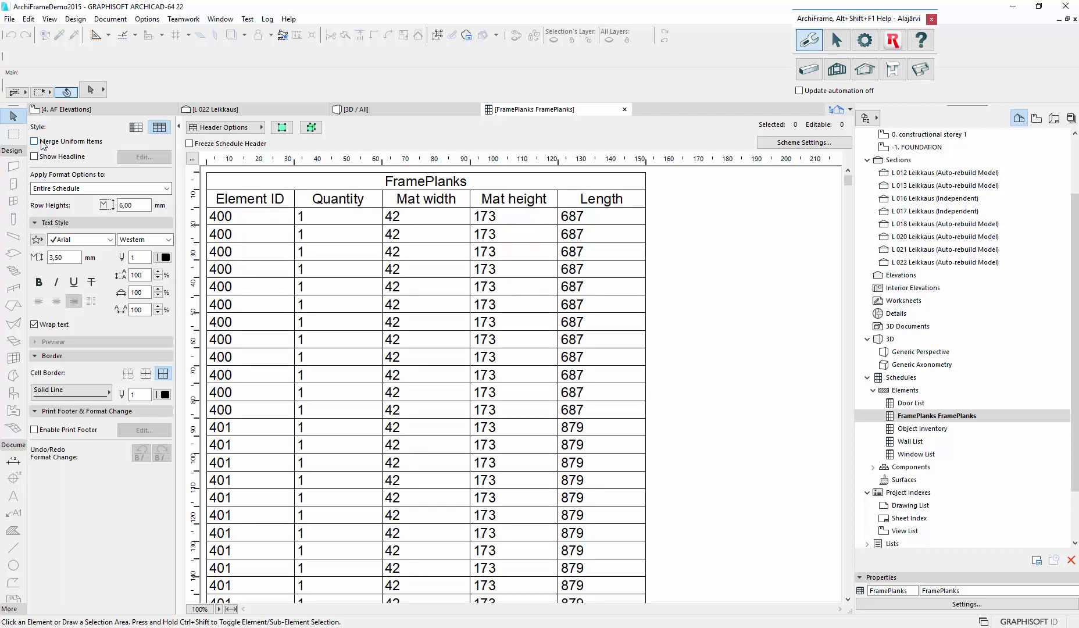
{"action": "left_click", "coordinate": [42, 142]}
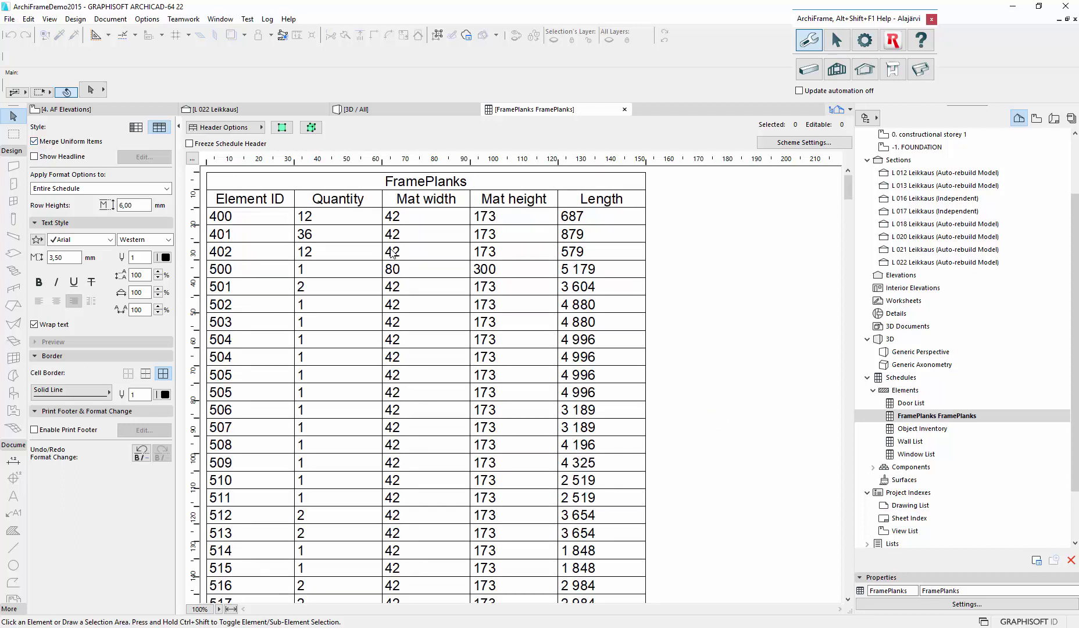
Examine the quantities of the merged plank rows for elements 401 and 400 and look through the rest of the schedule.
{"action": "left_click", "coordinate": [350, 234]}
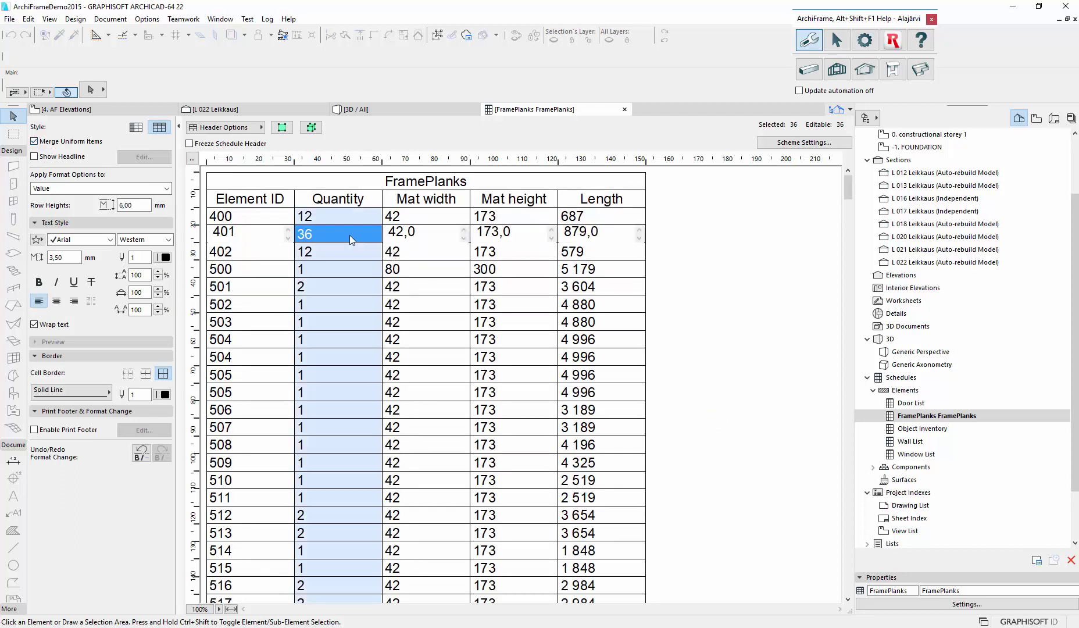
{"action": "left_click", "coordinate": [325, 216]}
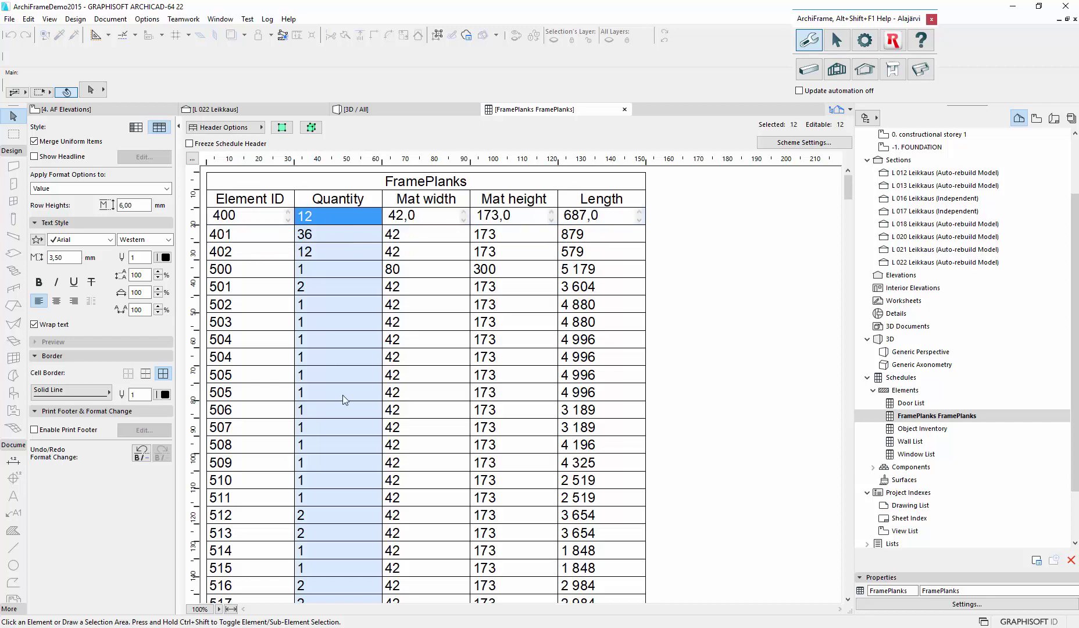
{"action": "scroll", "coordinate": [346, 413], "scroll_direction": "down", "scroll_amount": 10}
{"action": "left_click", "coordinate": [720, 383]}
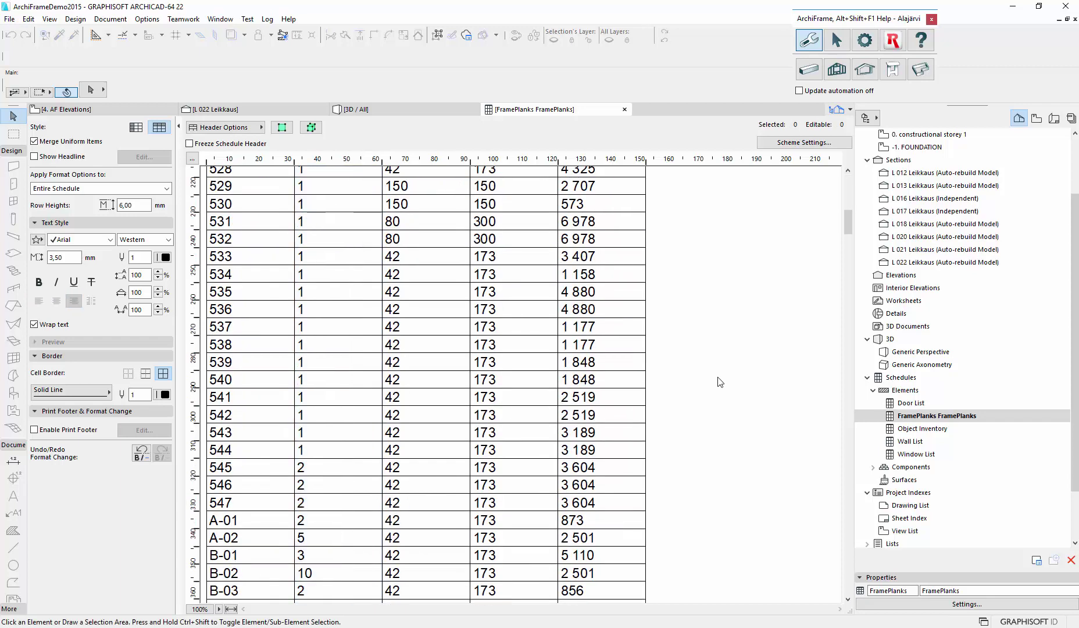
{"action": "left_click_drag", "start_coordinate": [849, 229], "coordinate": [848, 183]}
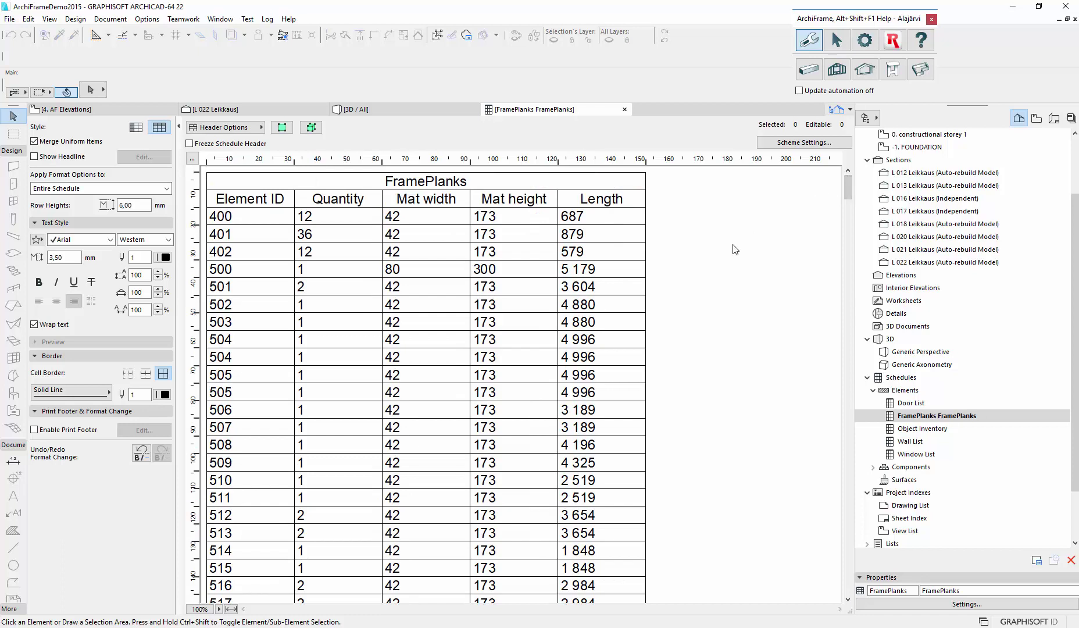